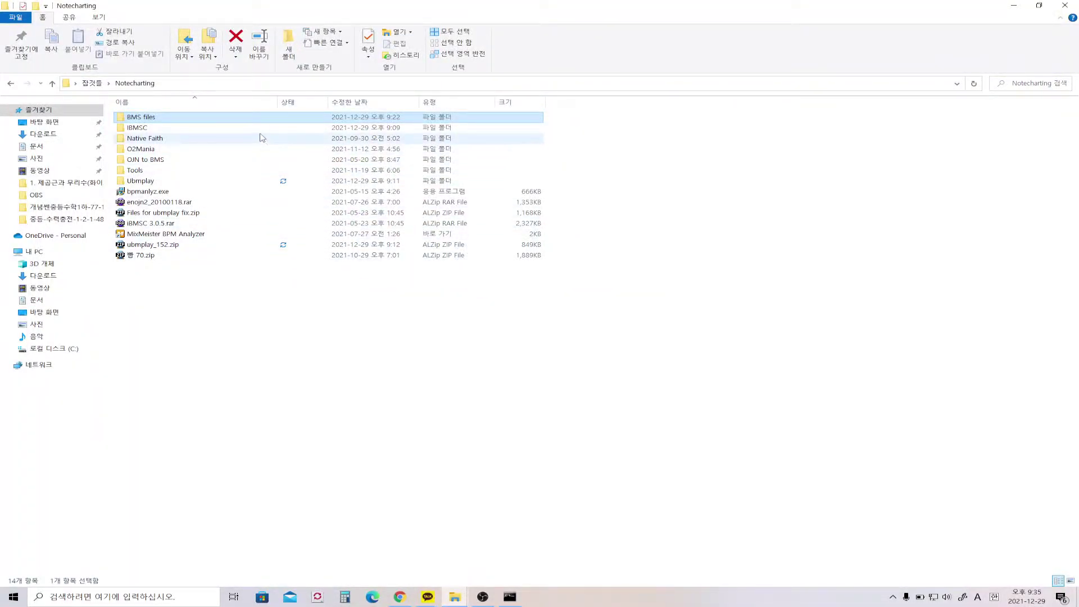
Examine the iBMSC 3.0.5.rar and ubmplay_152.zip archives and the contents of the iBMSC and Ubmplay folders in Notecharting
{"action": "mouse_move", "coordinate": [254, 135]}
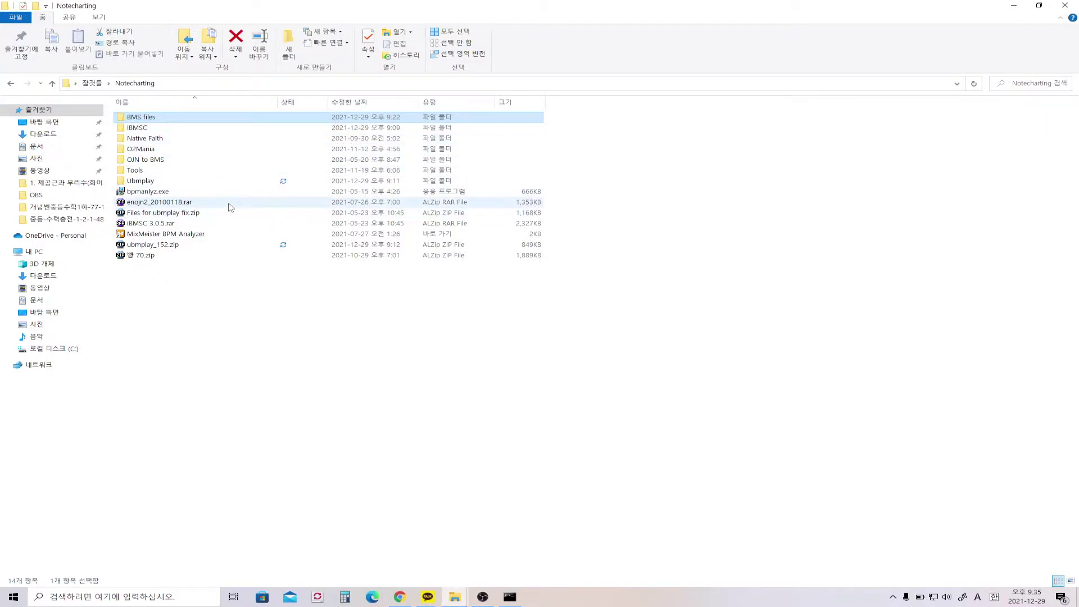
{"action": "left_click", "coordinate": [219, 225]}
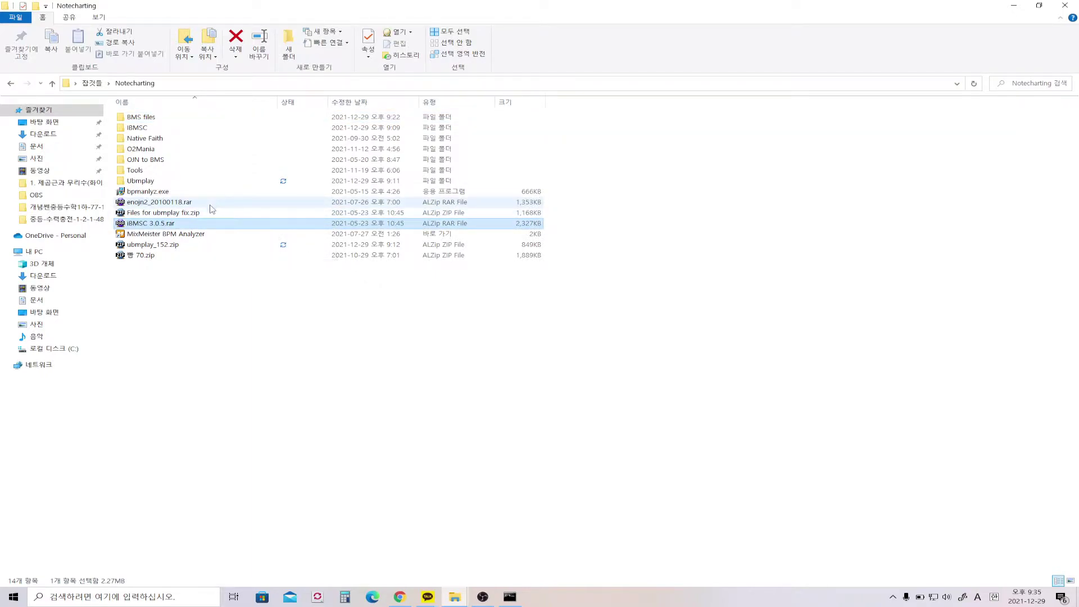
{"action": "left_click", "coordinate": [213, 247], "text": "ctrl"}
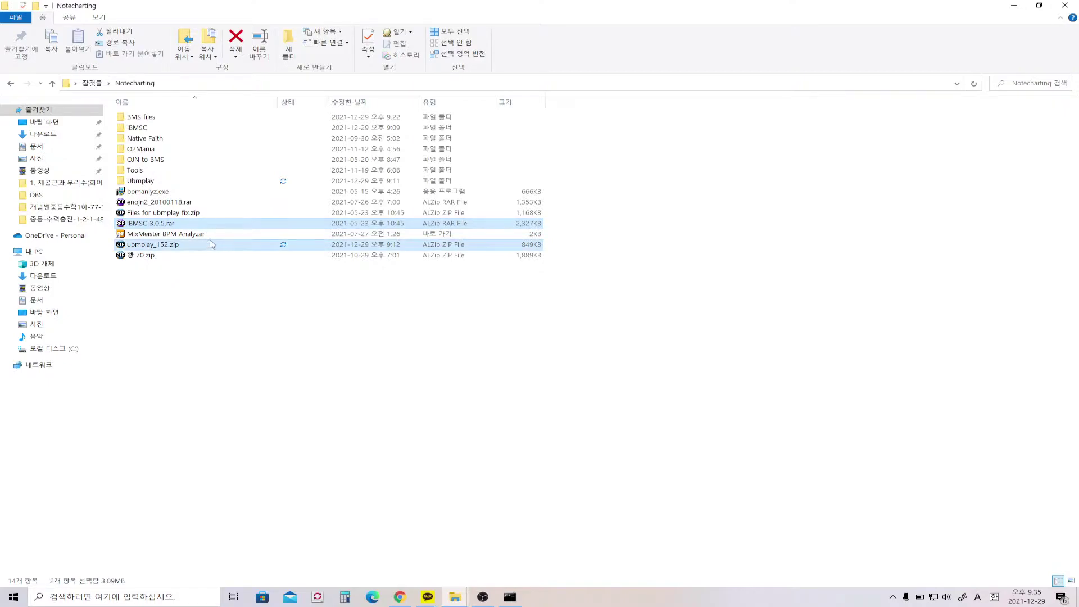
{"action": "left_click", "coordinate": [184, 130]}
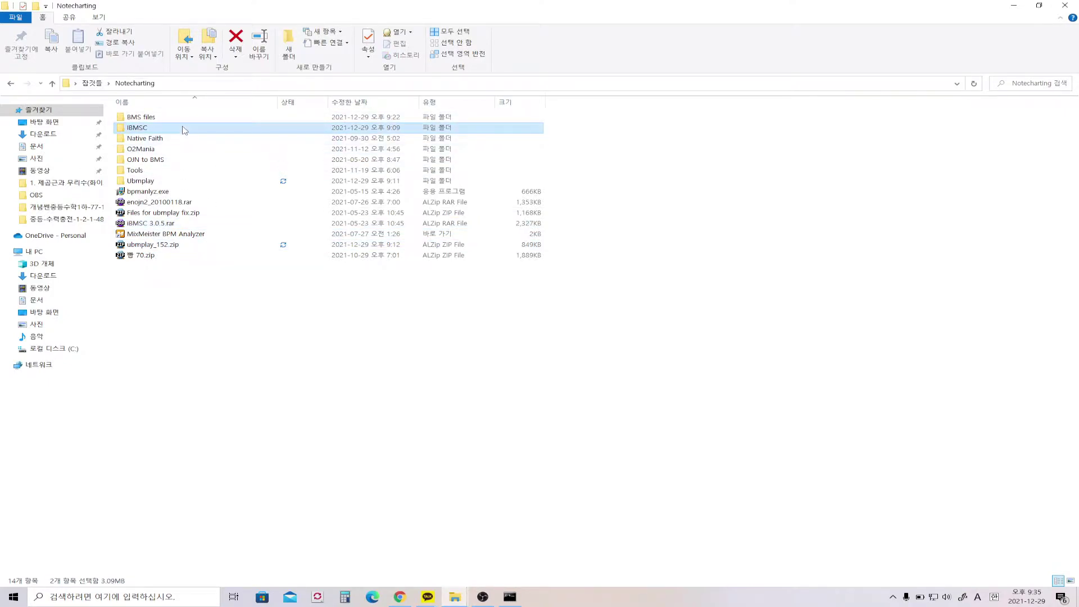
{"action": "double_click", "coordinate": [184, 130]}
{"action": "left_click", "coordinate": [11, 84]}
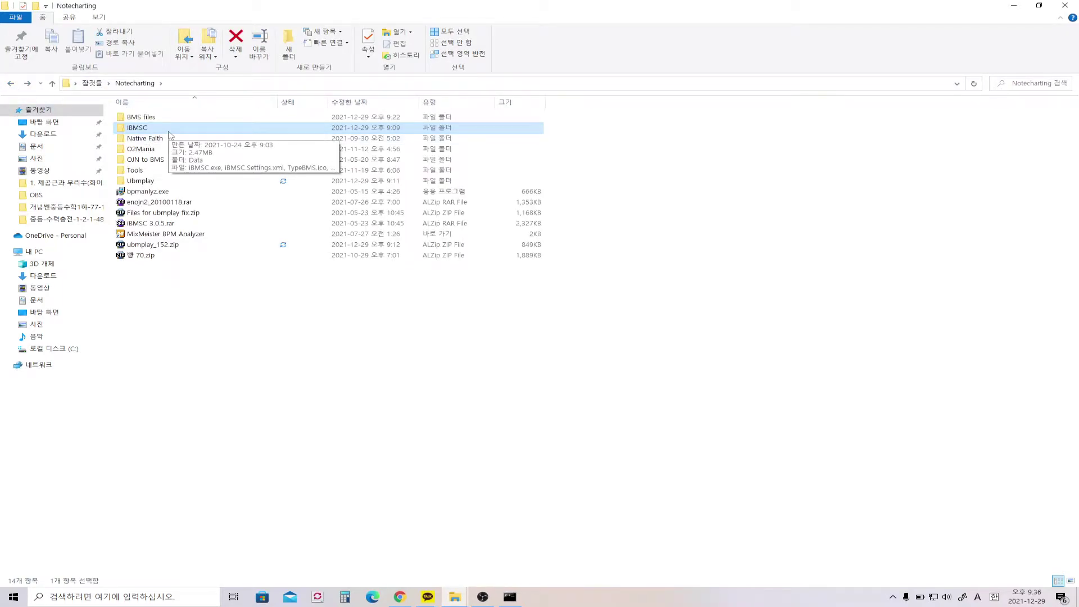
{"action": "double_click", "coordinate": [168, 180]}
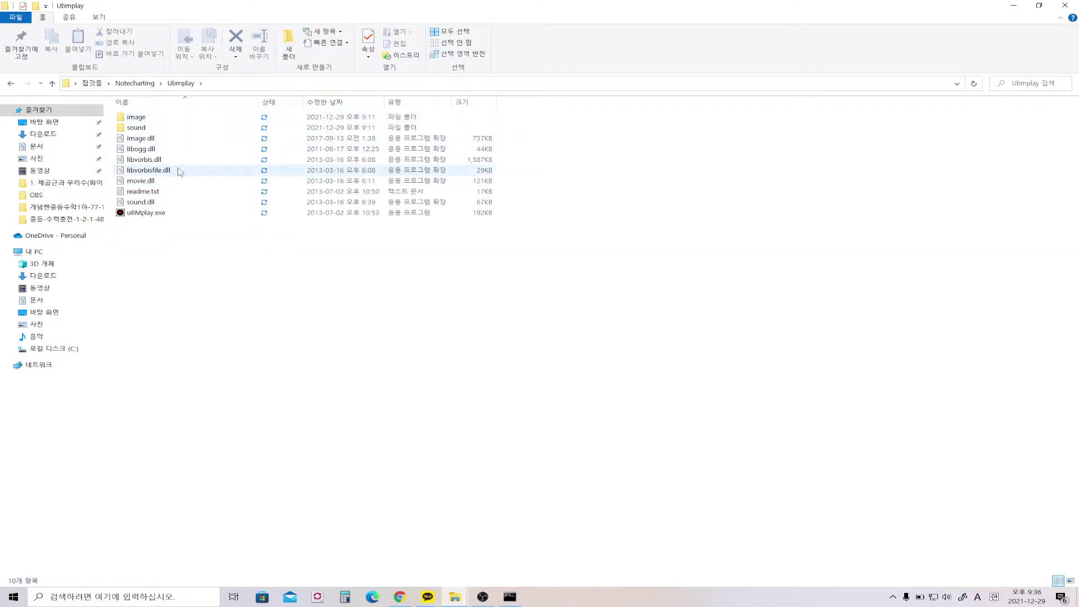
{"action": "left_click", "coordinate": [9, 84]}
Launch iBMSC.exe from the iBMSC folder inside Notecharting
{"action": "double_click", "coordinate": [162, 127]}
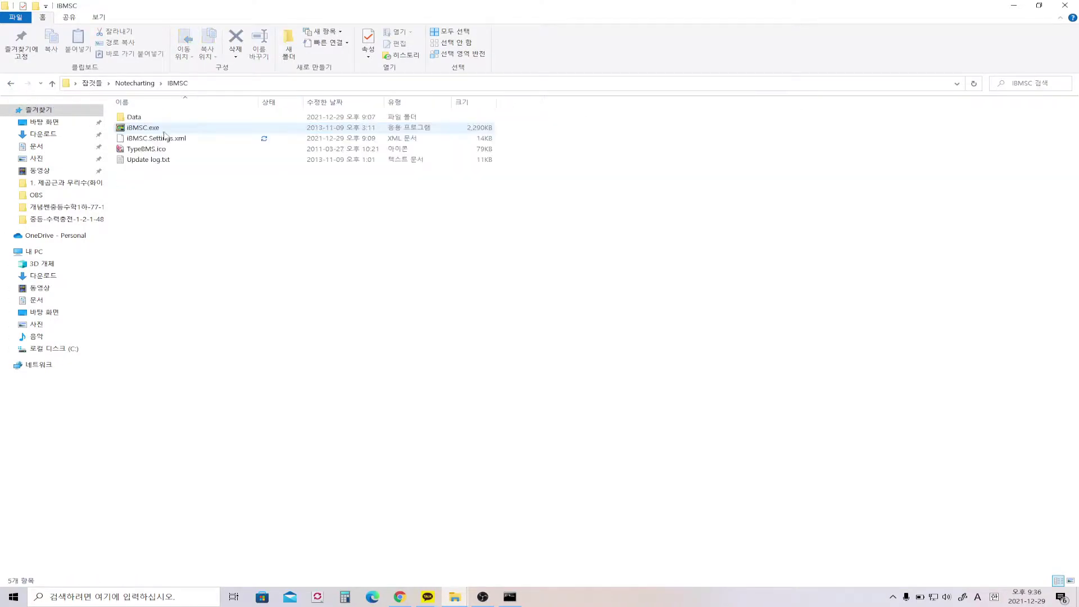
{"action": "left_click", "coordinate": [161, 130]}
{"action": "right_click", "coordinate": [161, 129]}
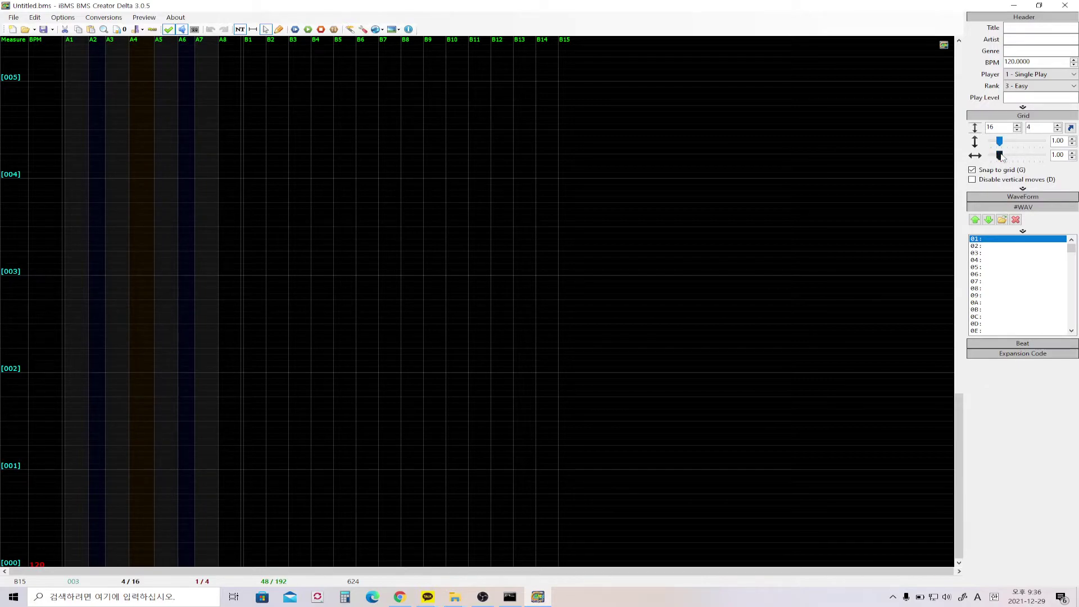
Set the horizontal grid scale of the chart editor to 1.50
{"action": "left_click", "coordinate": [1072, 153]}
{"action": "left_click", "coordinate": [1073, 153]}
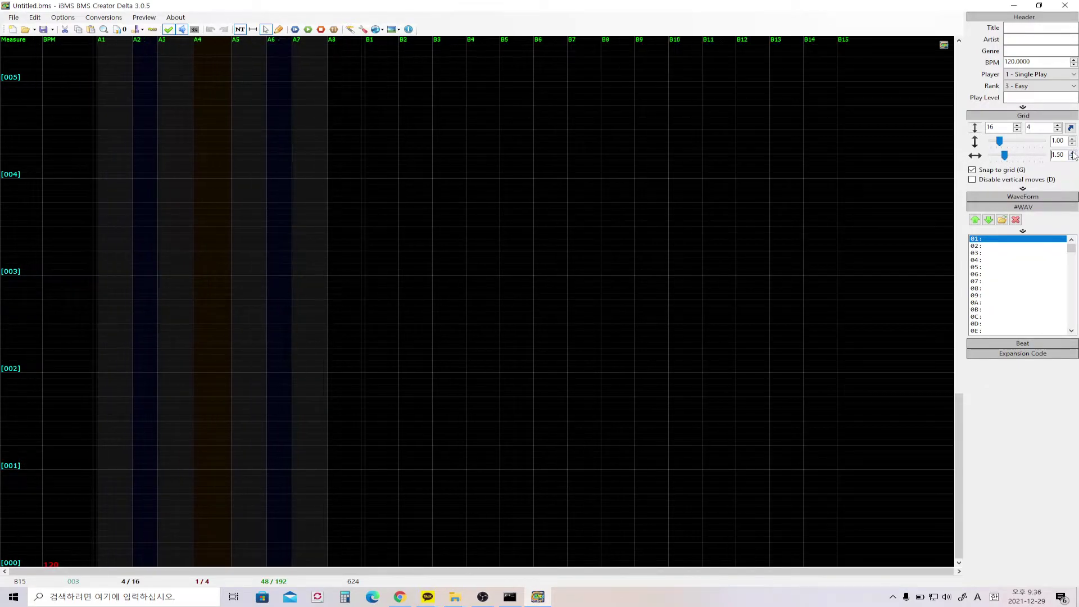
{"action": "left_click", "coordinate": [1072, 152]}
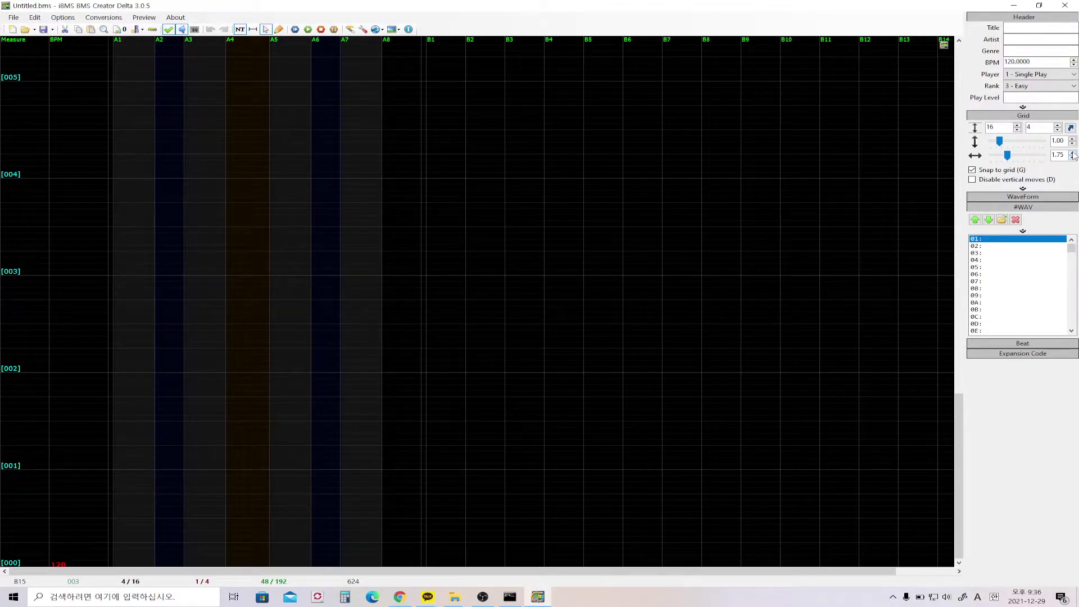
{"action": "left_click", "coordinate": [1073, 153]}
{"action": "left_click", "coordinate": [1072, 158]}
{"action": "left_click", "coordinate": [1072, 158]}
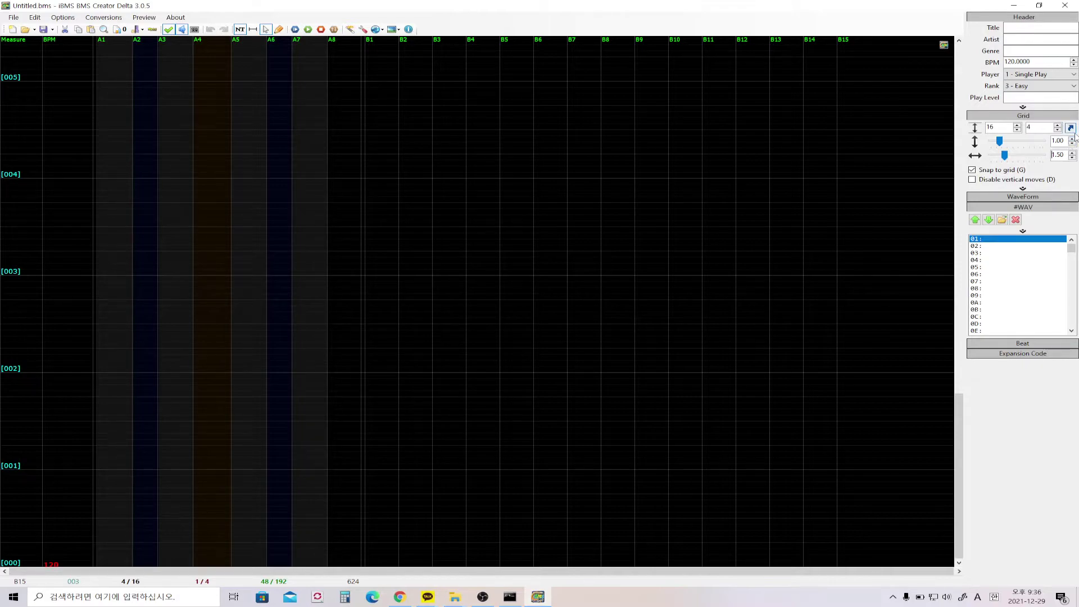
Set the vertical grid scale of the chart editor to 1.75
{"action": "left_click", "coordinate": [1073, 138]}
{"action": "left_click", "coordinate": [1072, 138]}
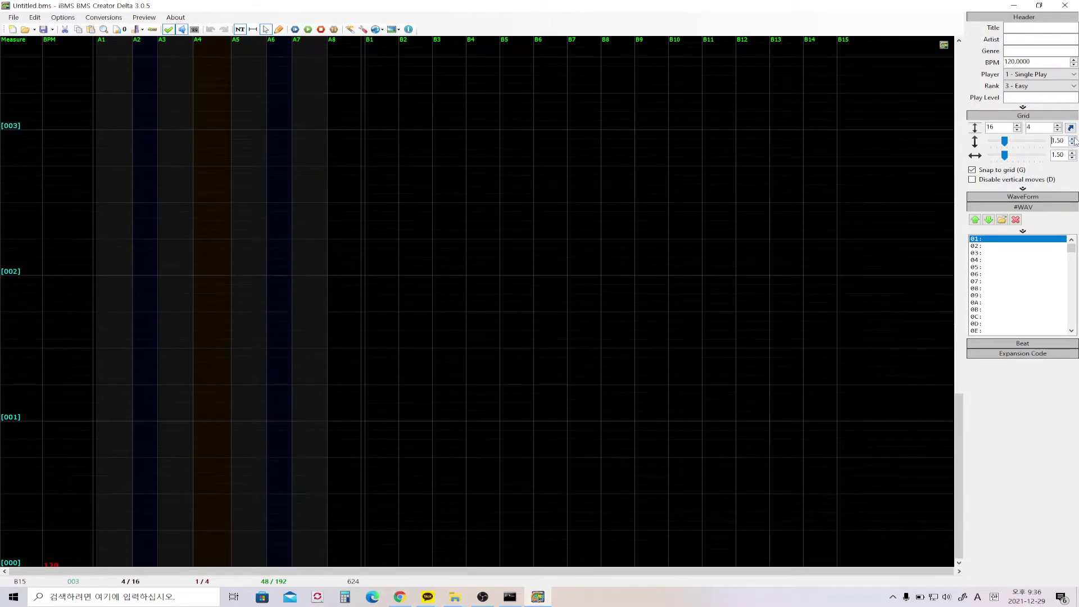
{"action": "left_click", "coordinate": [1072, 138]}
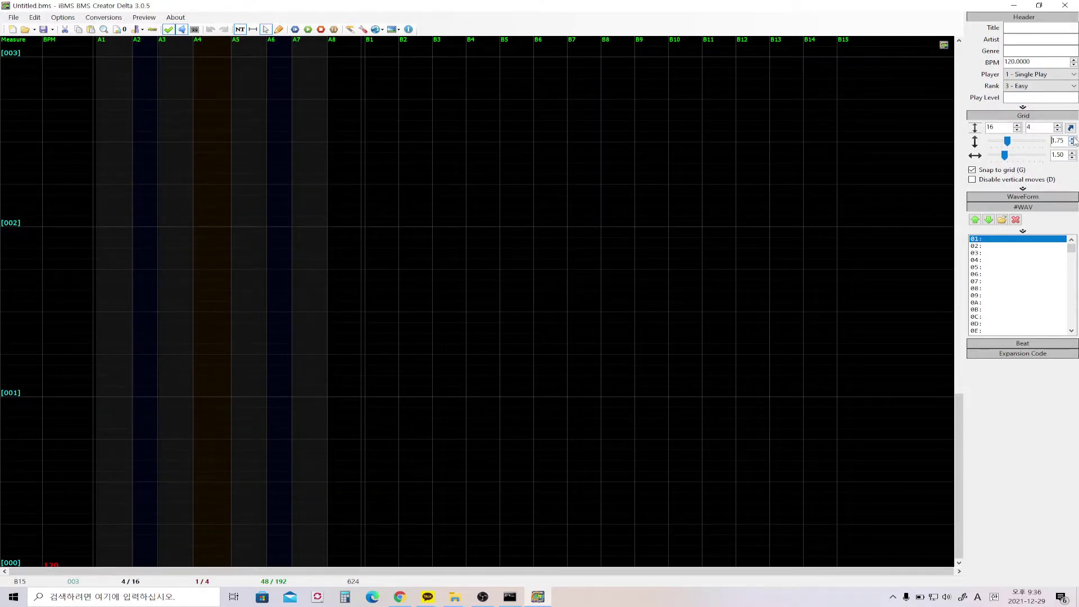
{"action": "left_click", "coordinate": [1072, 145]}
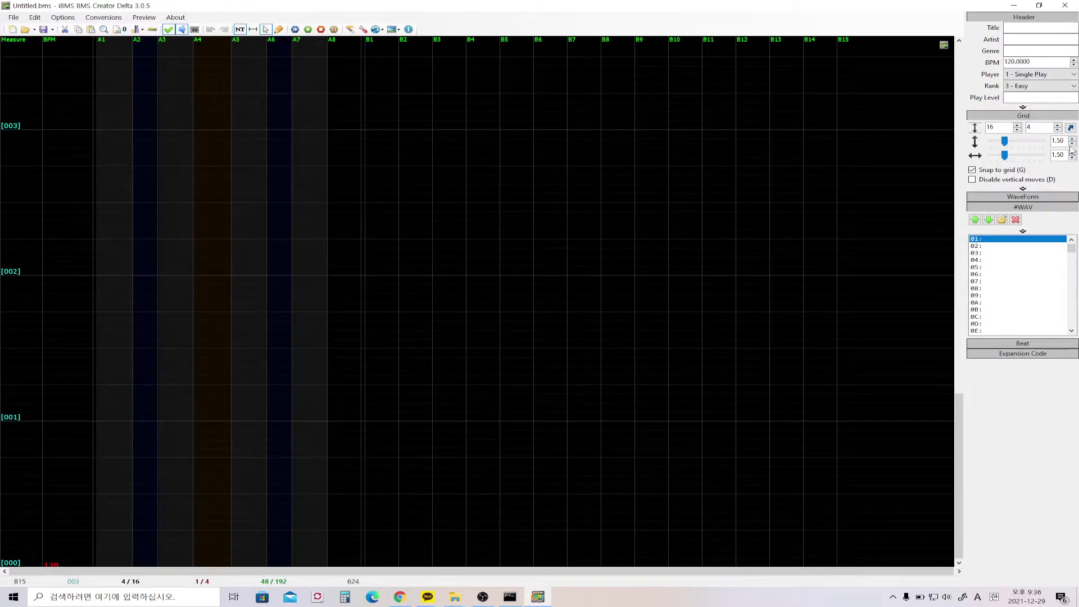
{"action": "left_click", "coordinate": [1073, 139]}
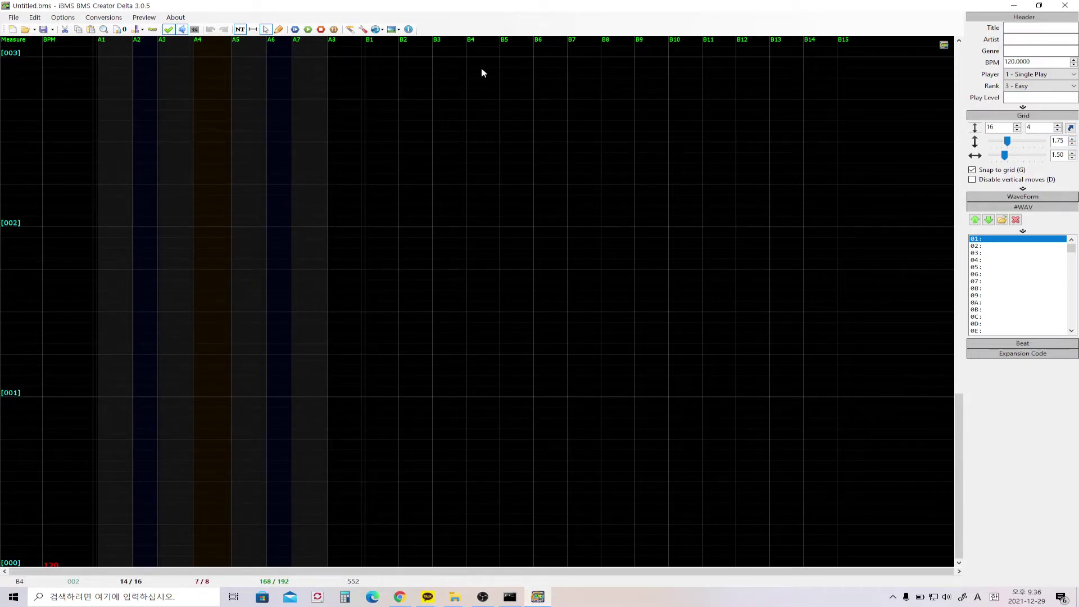
Try to play the chart, choosing uBMplay.exe in Notecharting's Ubmplay folder as the preview player, and dismiss the player's error message
{"action": "left_click", "coordinate": [308, 30]}
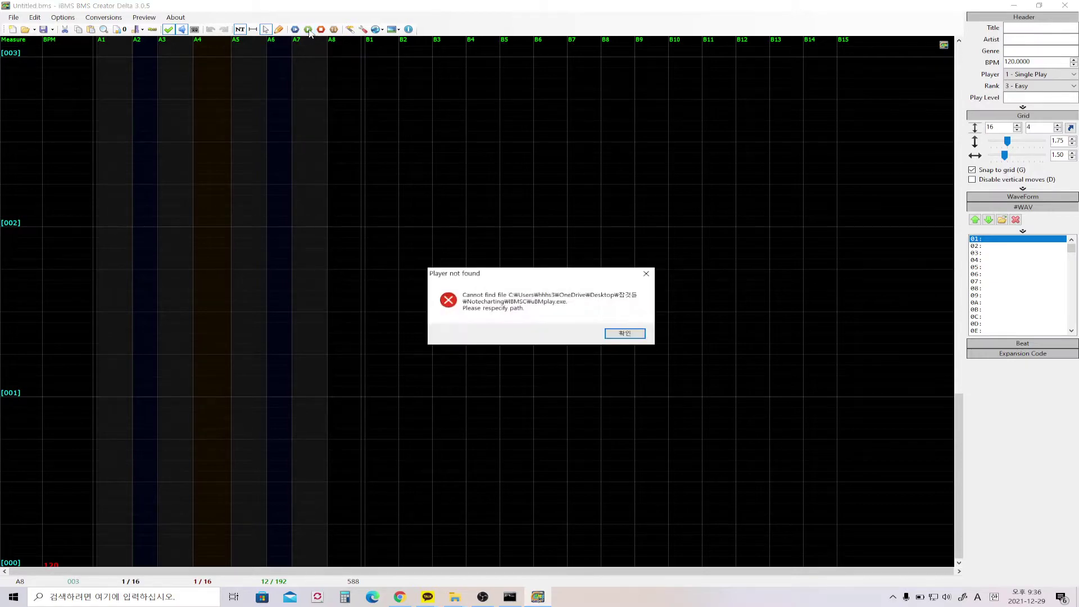
{"action": "left_click", "coordinate": [623, 332]}
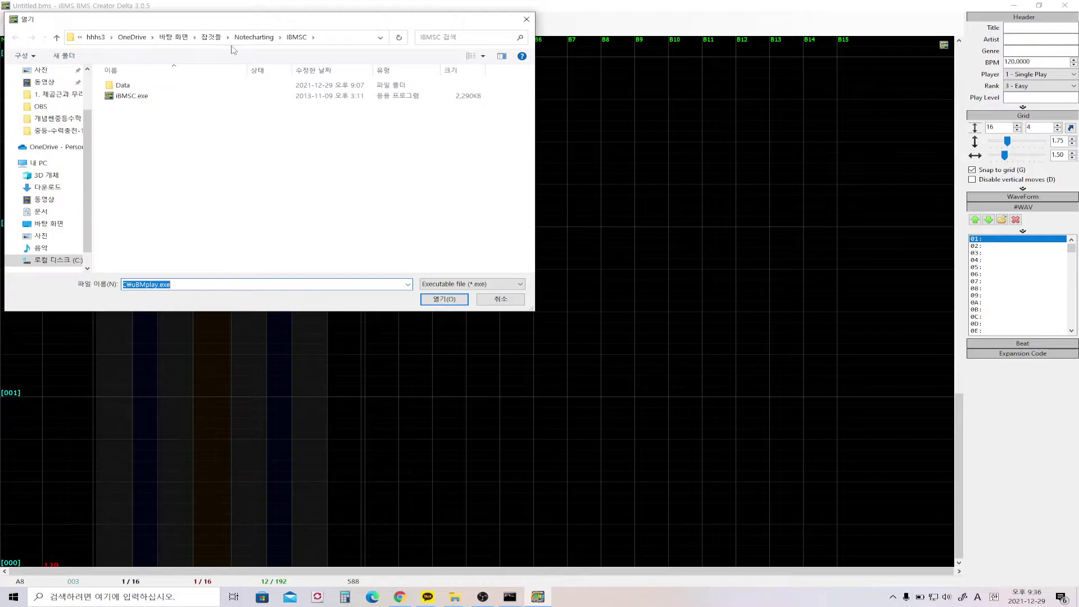
{"action": "left_click", "coordinate": [243, 38]}
{"action": "double_click", "coordinate": [218, 148]}
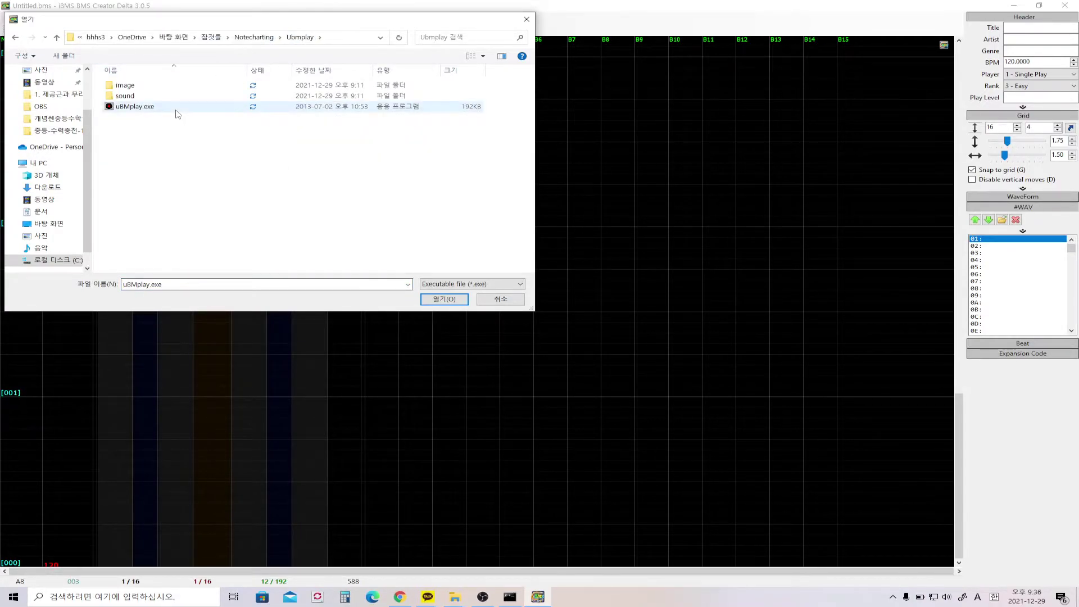
{"action": "double_click", "coordinate": [176, 108]}
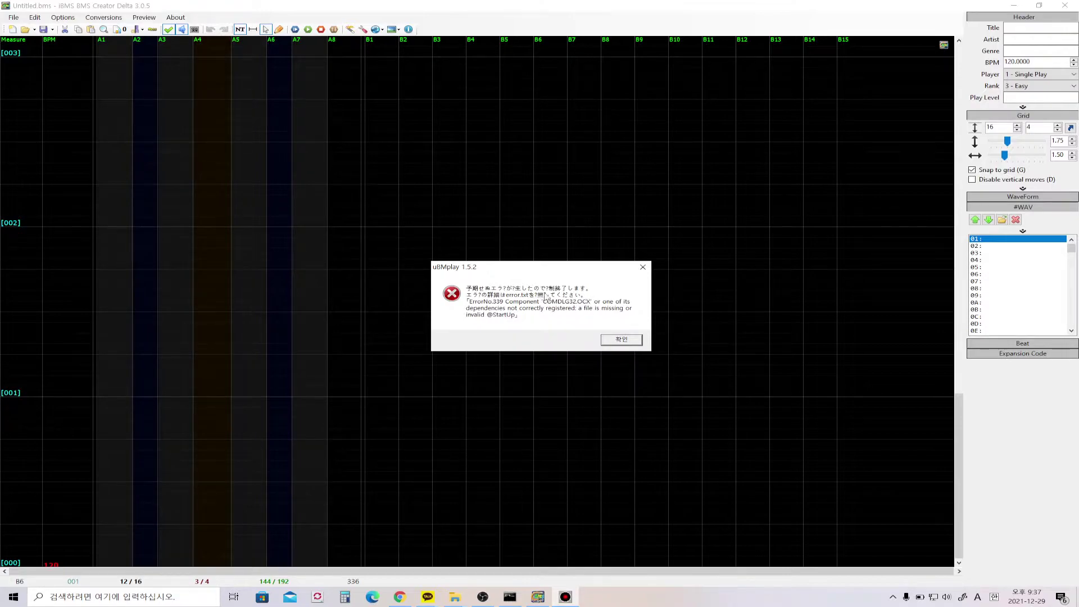
{"action": "left_click", "coordinate": [621, 340]}
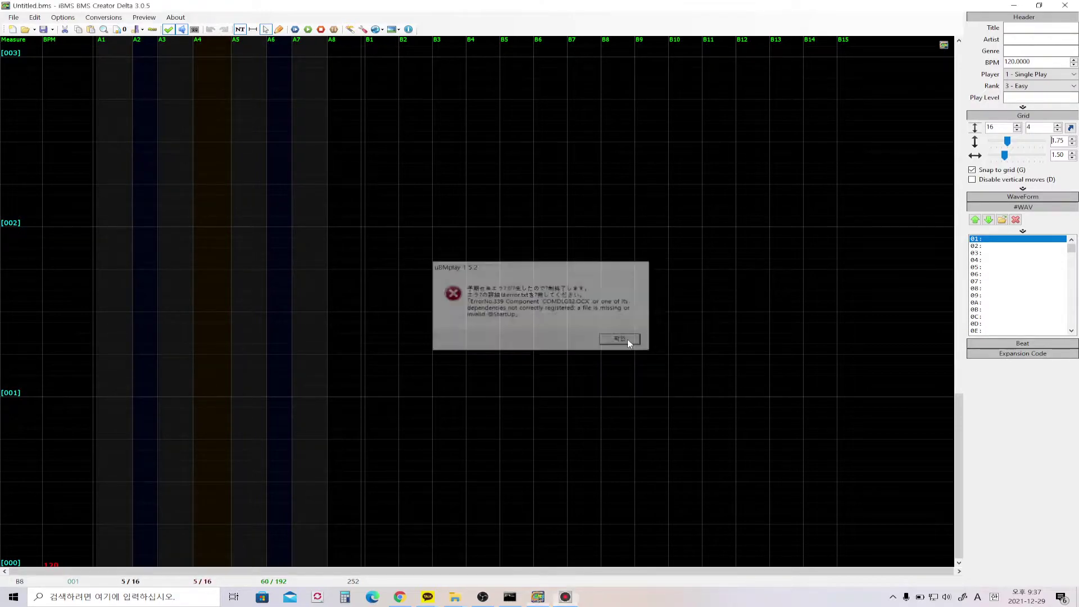
Switch to File Explorer and open the C:\Windows\SysWOW64 folder
{"action": "left_click", "coordinate": [1014, 5]}
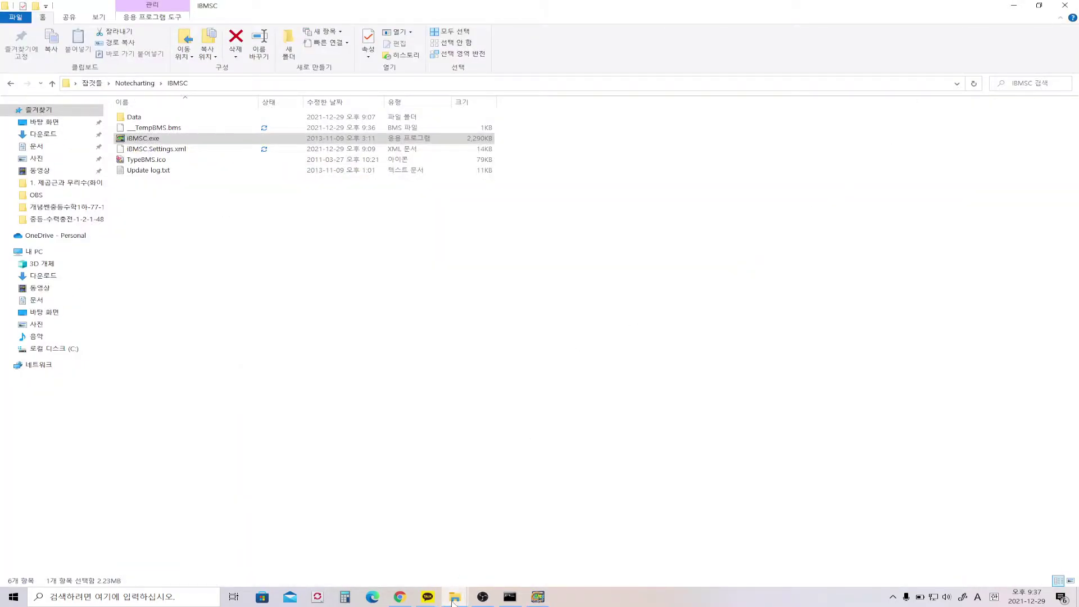
{"action": "mouse_move", "coordinate": [454, 597]}
{"action": "left_click", "coordinate": [503, 557]}
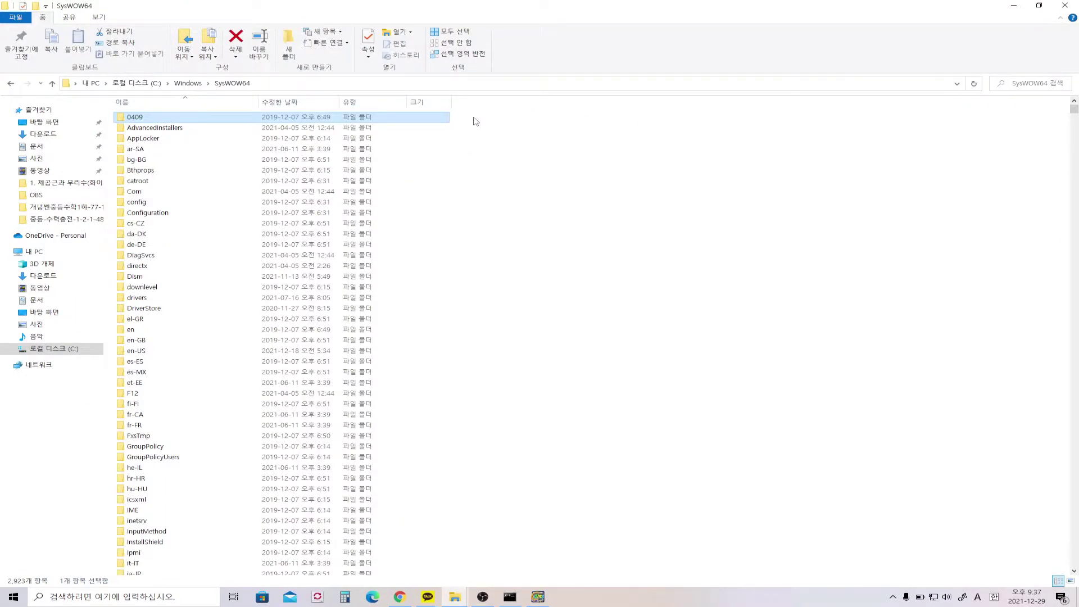
{"action": "scroll", "coordinate": [417, 153], "scroll_direction": "down", "scroll_amount": 1}
{"action": "scroll", "coordinate": [428, 147], "scroll_direction": "up", "scroll_amount": 1}
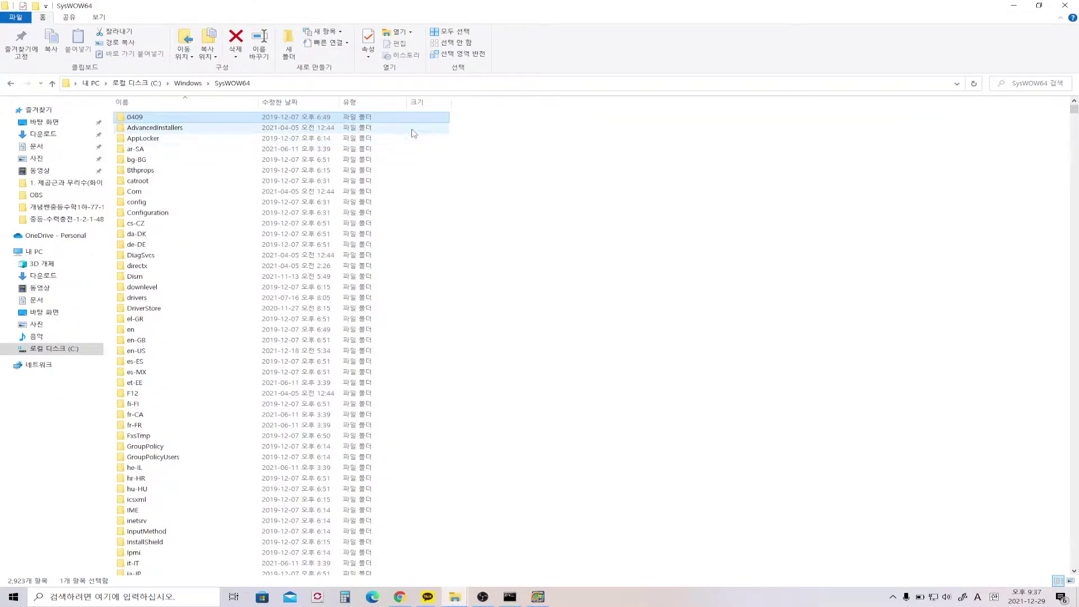
{"action": "left_click", "coordinate": [143, 83]}
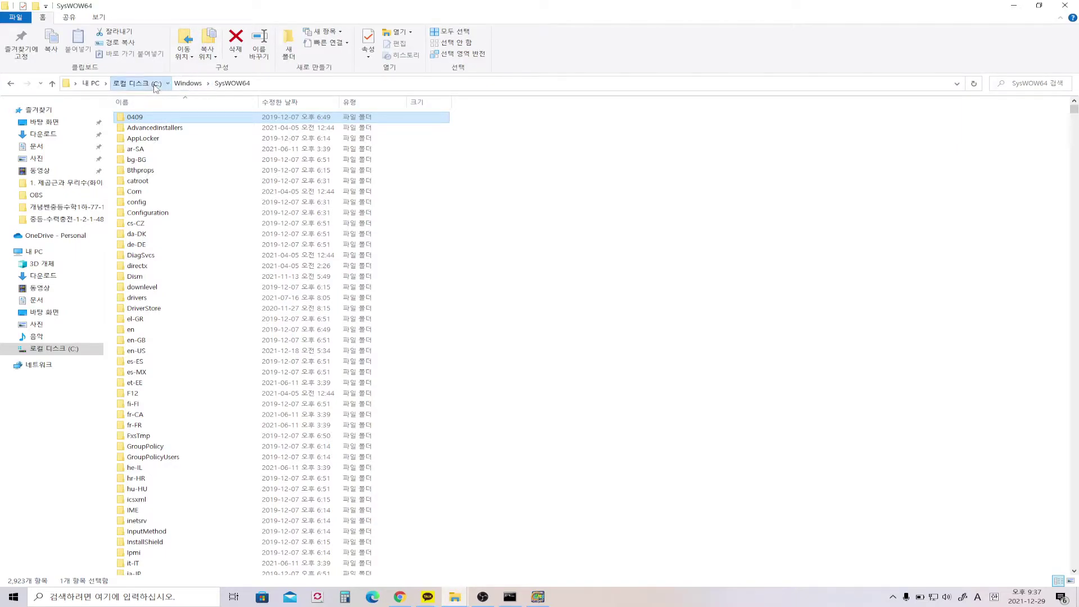
{"action": "left_click", "coordinate": [91, 84]}
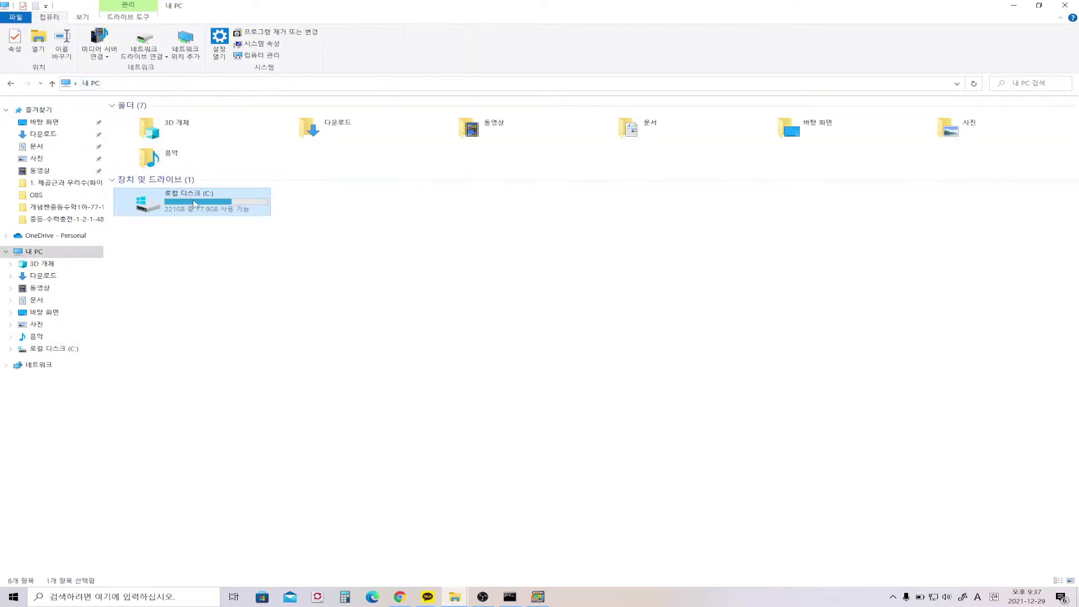
{"action": "double_click", "coordinate": [197, 204]}
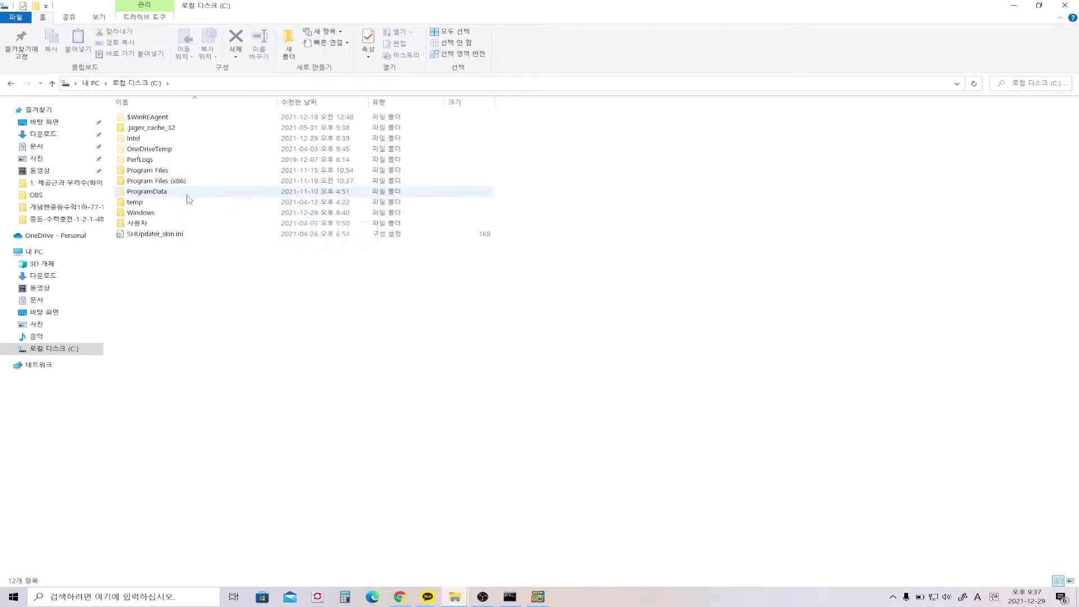
{"action": "double_click", "coordinate": [190, 216]}
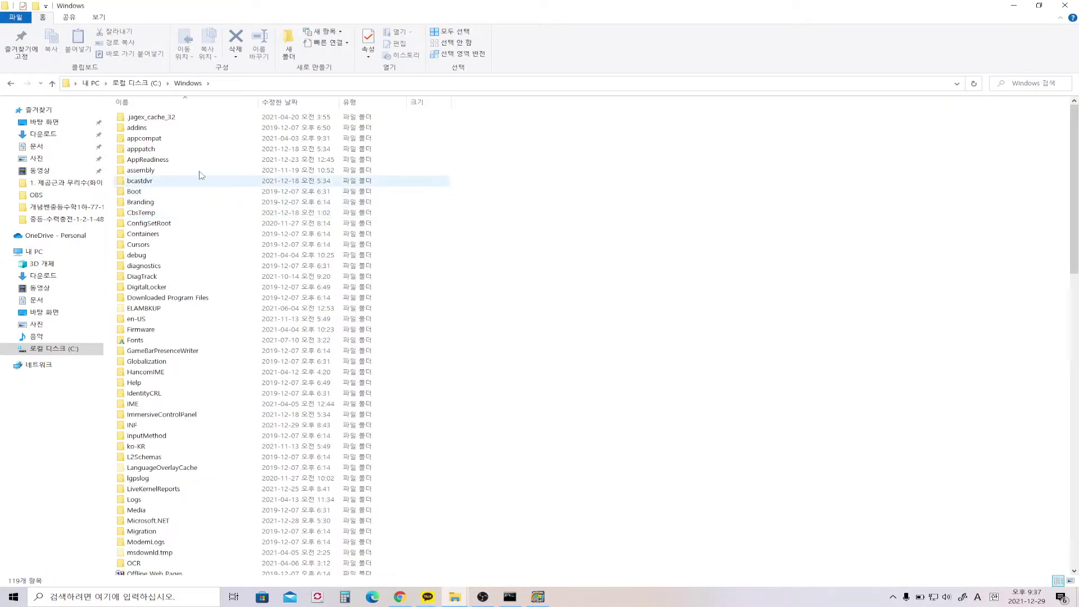
{"action": "scroll", "coordinate": [208, 191], "scroll_direction": "down", "scroll_amount": 13}
{"action": "scroll", "coordinate": [214, 198], "scroll_direction": "down", "scroll_amount": 7}
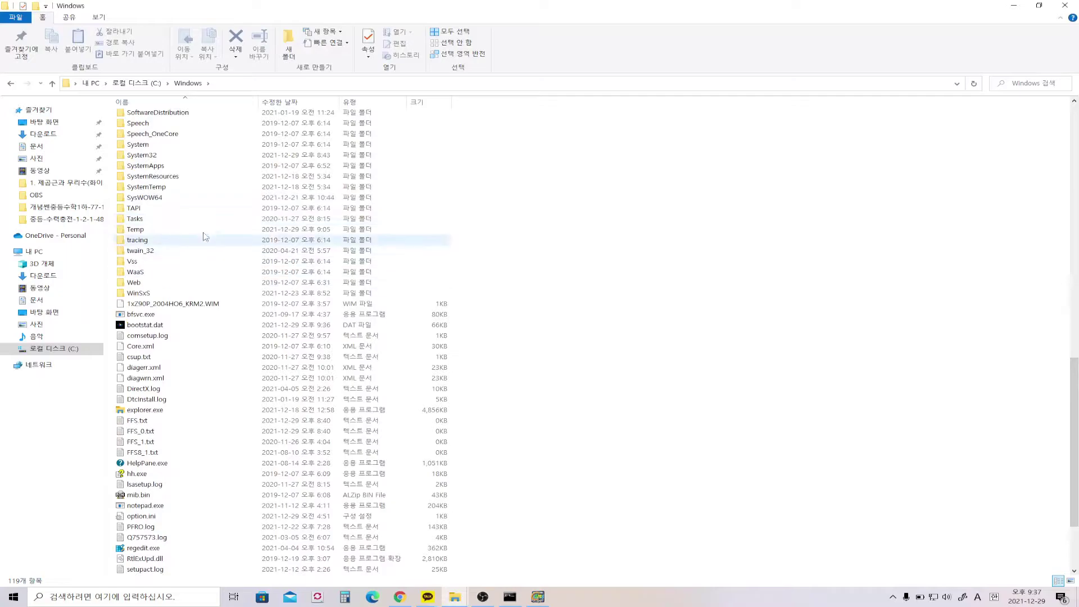
{"action": "double_click", "coordinate": [185, 199]}
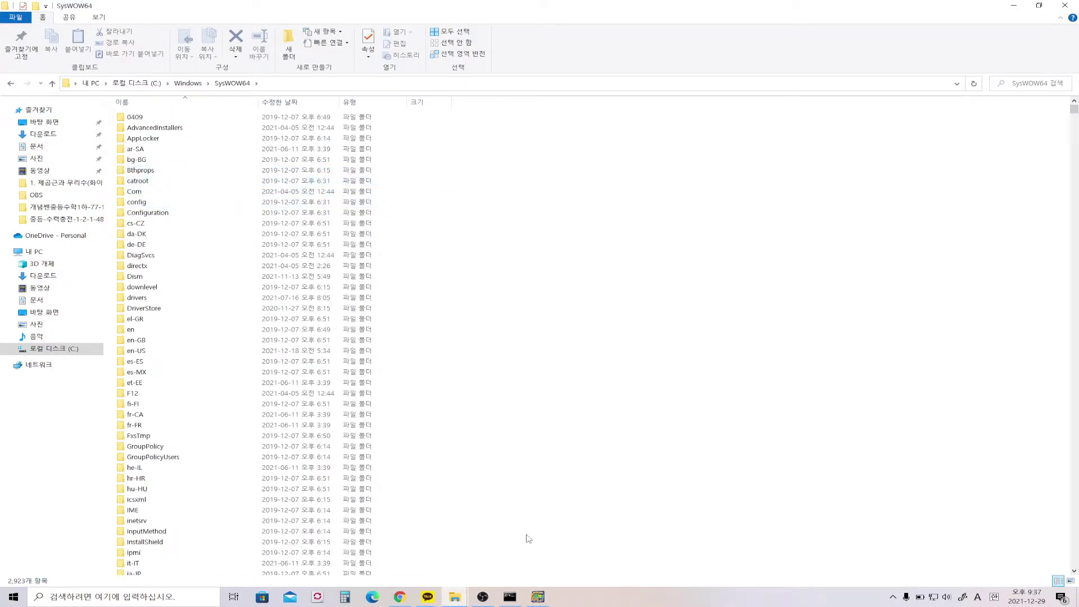
Extract Files for ubmplay fix.zip directly into the Notecharting folder and close the extraction report
{"action": "mouse_move", "coordinate": [453, 600]}
{"action": "left_click", "coordinate": [397, 553]}
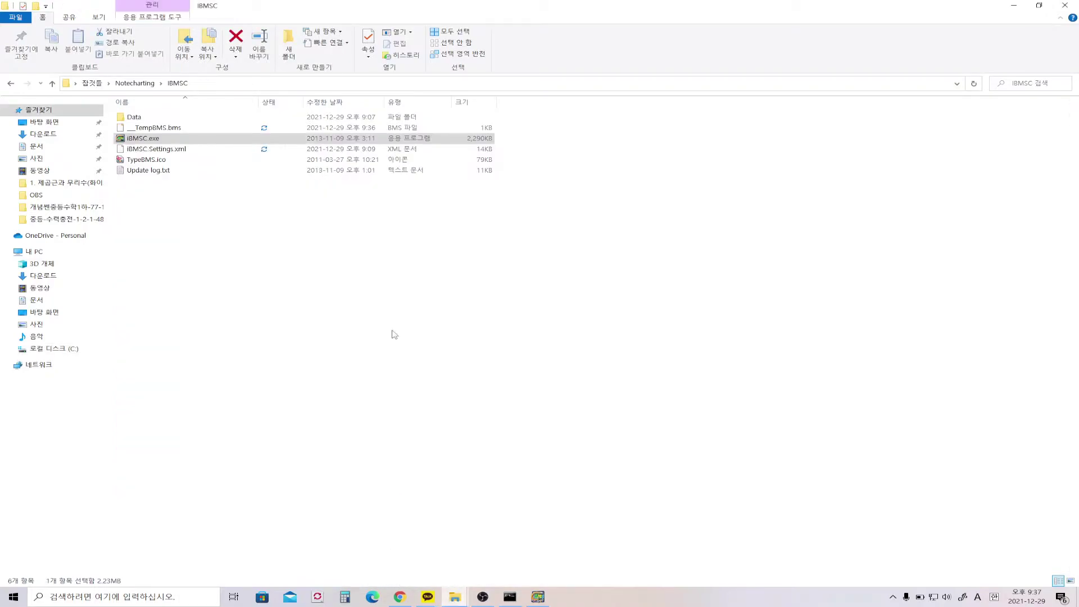
{"action": "left_click", "coordinate": [54, 84]}
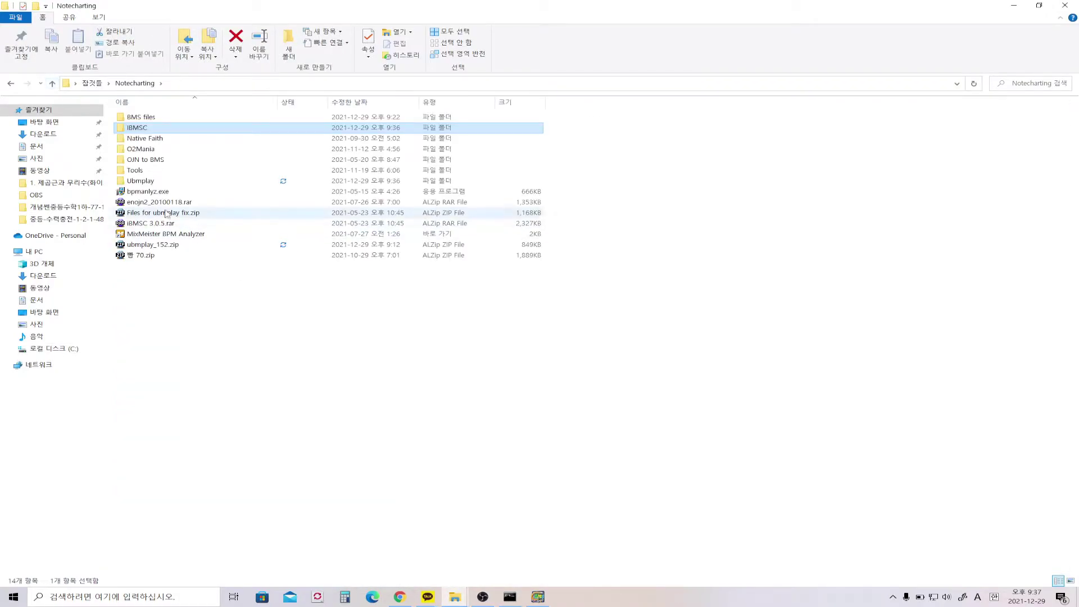
{"action": "right_click", "coordinate": [189, 216]}
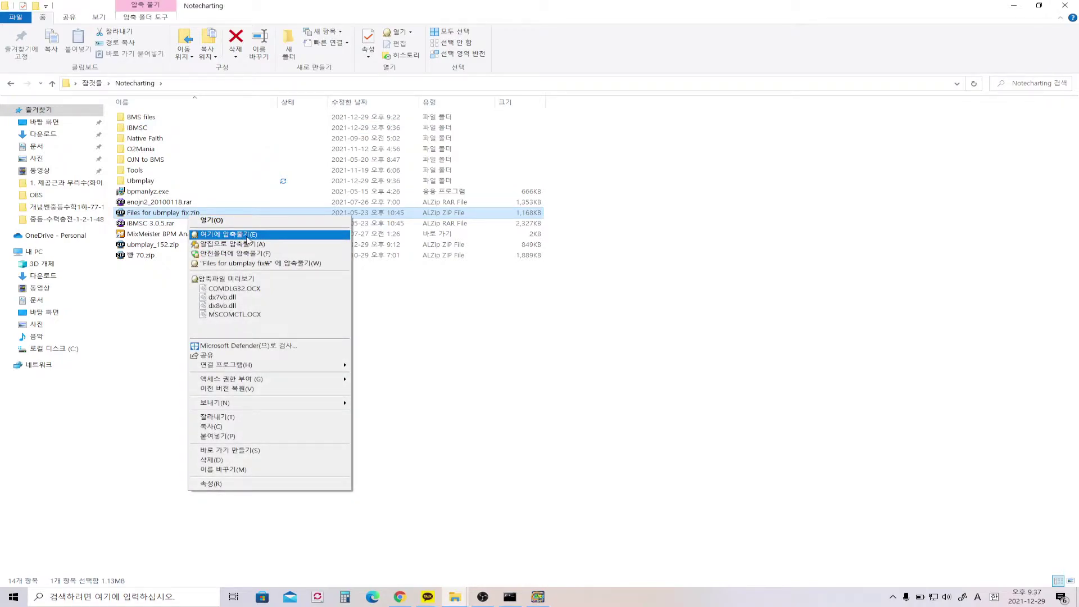
{"action": "left_click", "coordinate": [247, 239]}
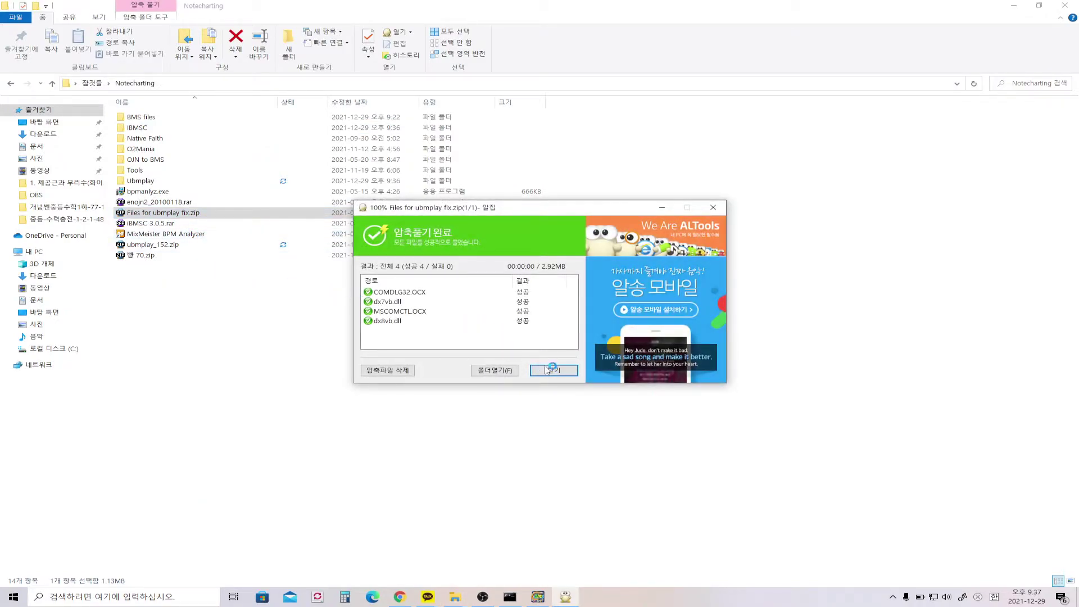
{"action": "left_click", "coordinate": [554, 372]}
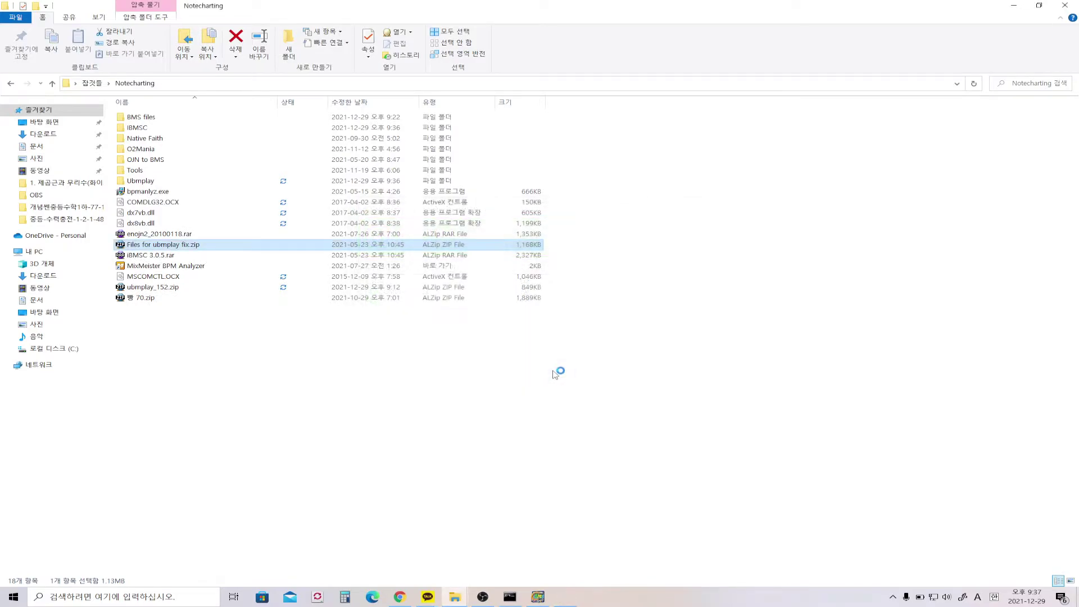
Move COMDLG32.OCX, dx7vb.dll, dx8vb.dll and MSCOMCTL.OCX from Notecharting into C:\Windows\SysWOW64 with administrator permission, and minimize the SysWOW64 window
{"action": "left_click", "coordinate": [208, 203]}
{"action": "left_click", "coordinate": [203, 222], "text": "shift"}
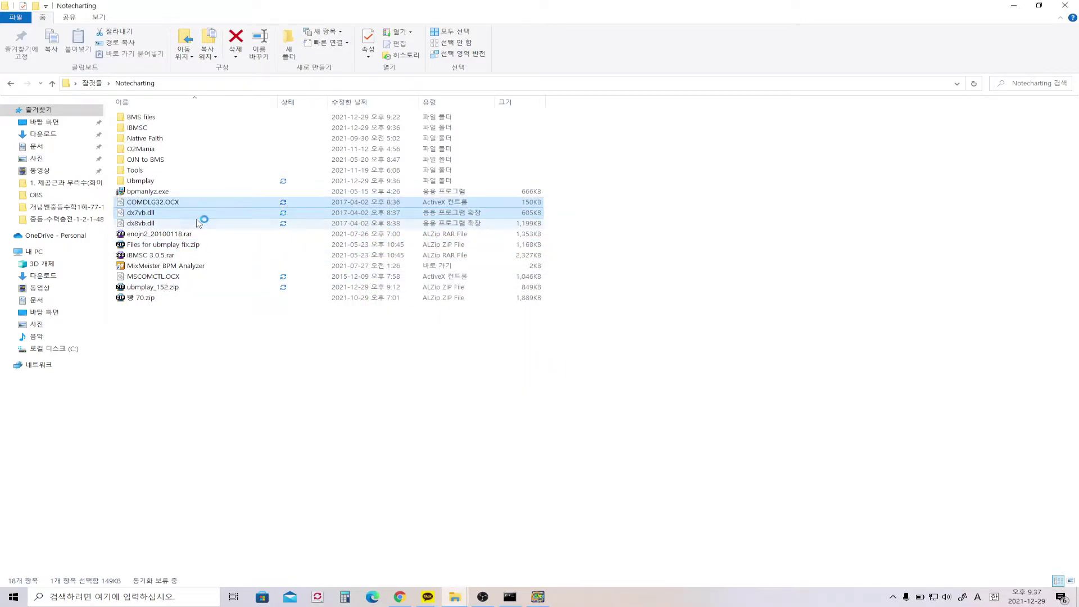
{"action": "left_click", "coordinate": [206, 276], "text": "ctrl"}
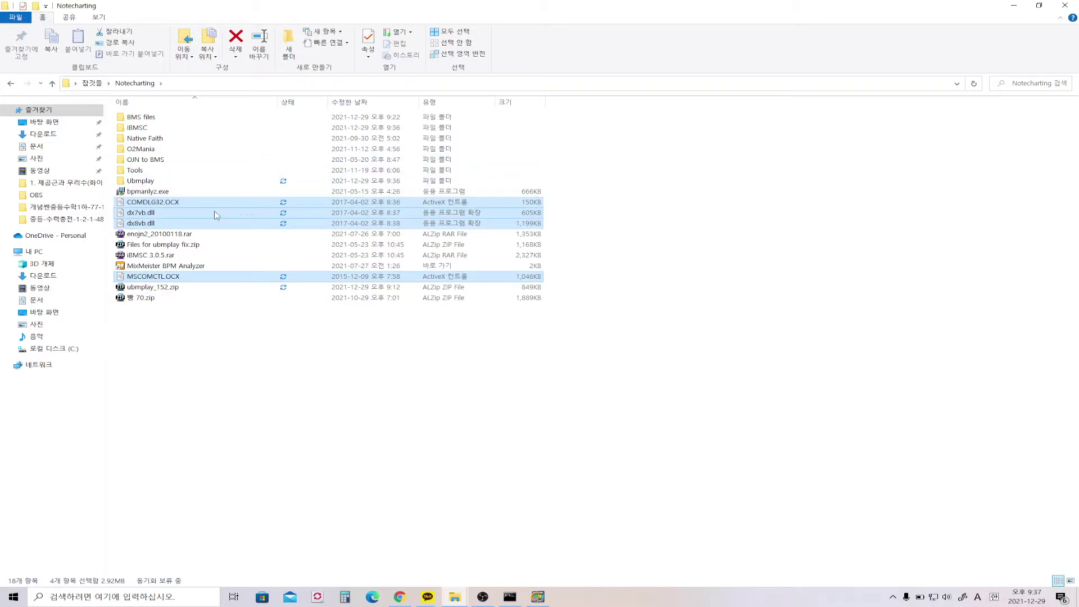
{"action": "mouse_move", "coordinate": [215, 215]}
{"action": "mouse_move", "coordinate": [461, 601]}
{"action": "left_click", "coordinate": [507, 550]}
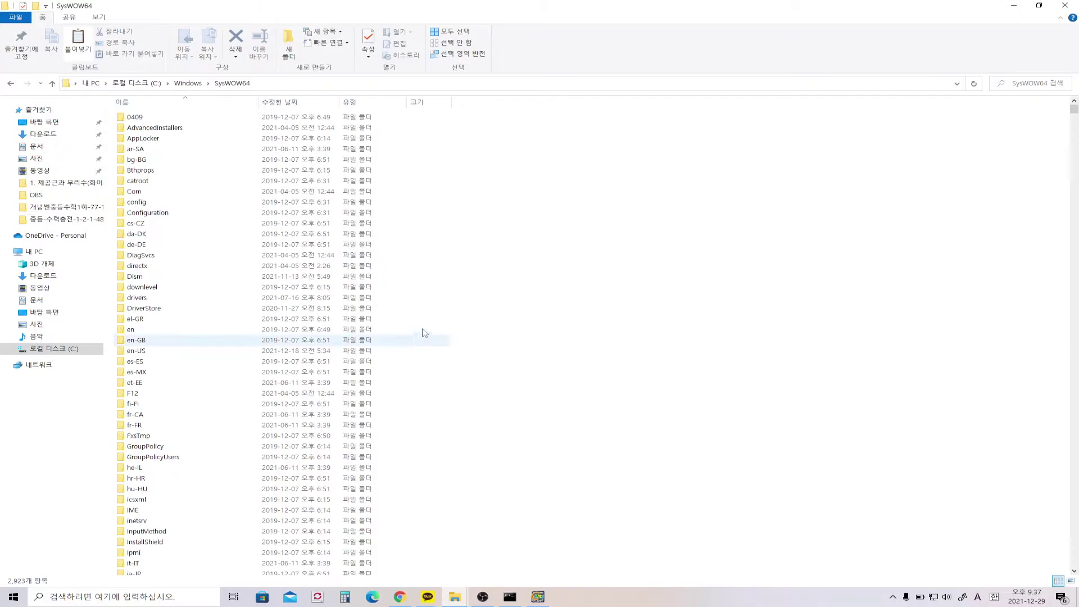
{"action": "key", "text": "ctrl+v"}
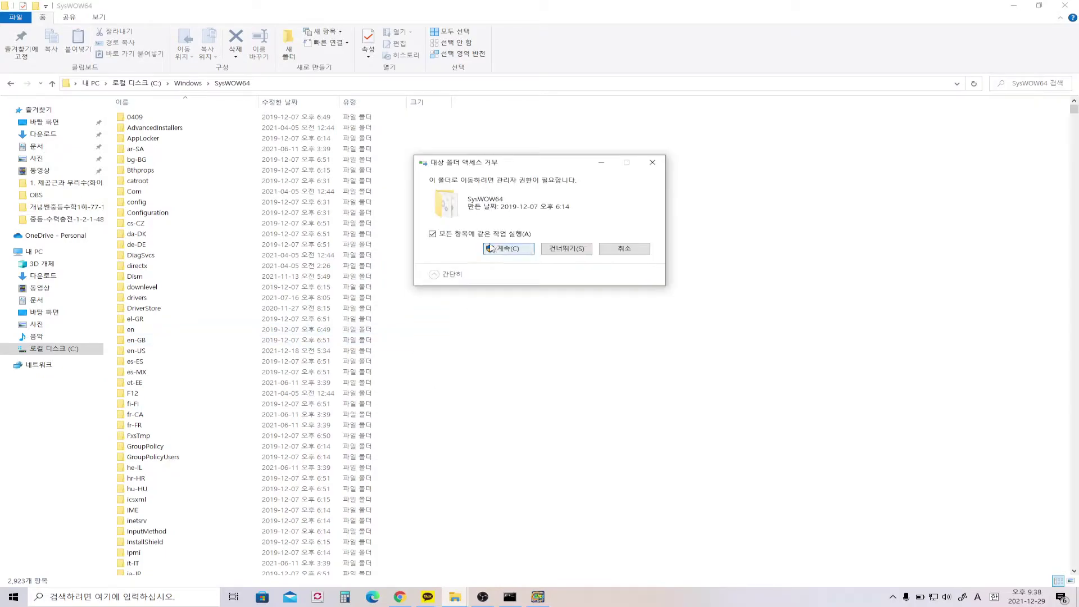
{"action": "left_click", "coordinate": [508, 248]}
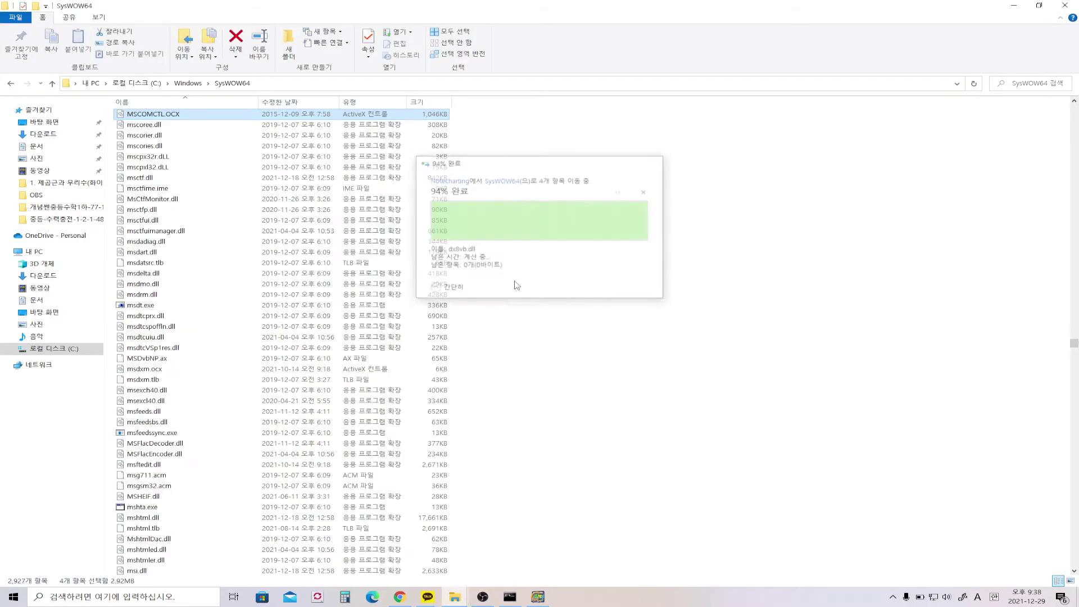
{"action": "scroll", "coordinate": [512, 214], "scroll_direction": "up", "scroll_amount": 14}
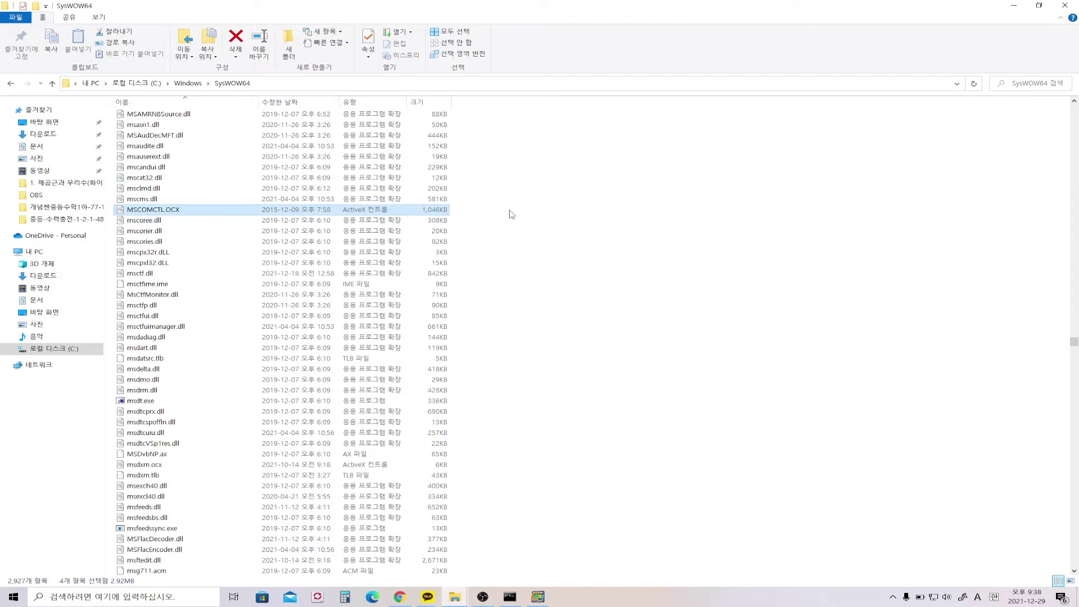
{"action": "scroll", "coordinate": [511, 214], "scroll_direction": "up", "scroll_amount": 15}
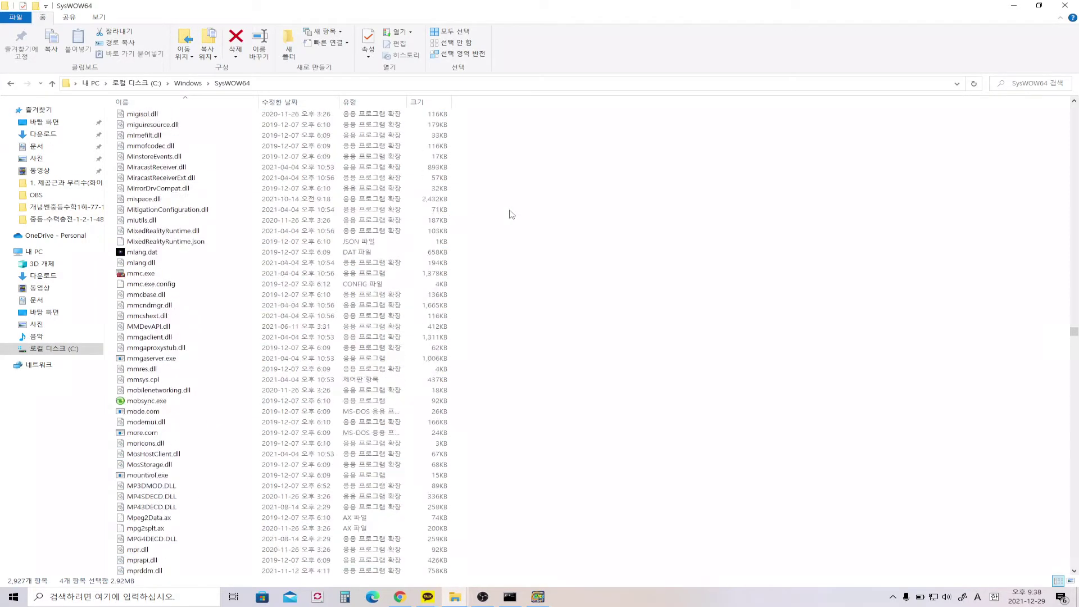
{"action": "left_click_drag", "start_coordinate": [1074, 326], "coordinate": [1074, 81]}
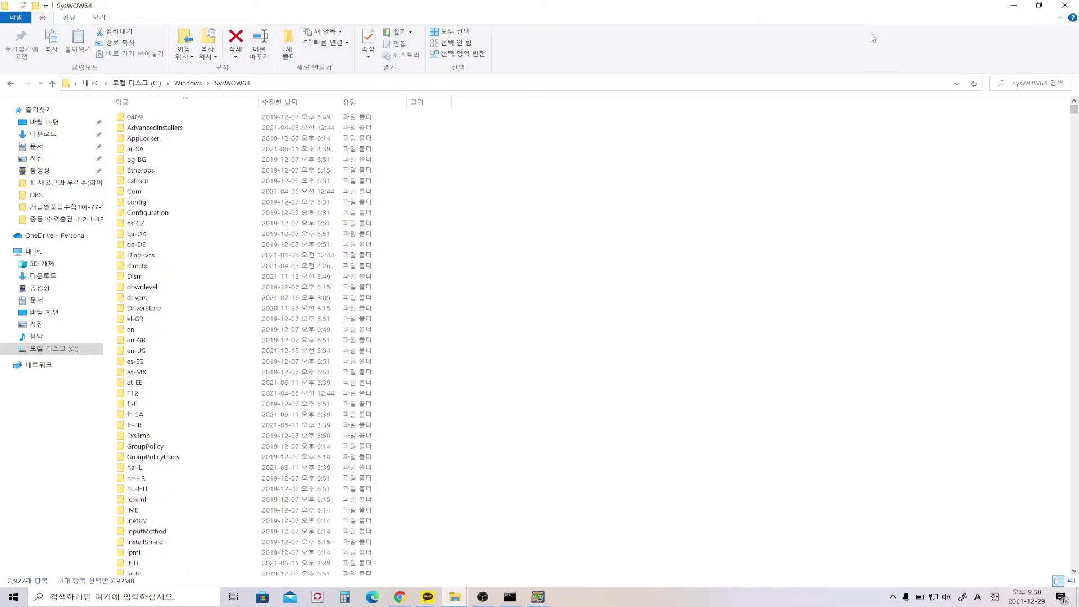
{"action": "left_click", "coordinate": [1021, 10]}
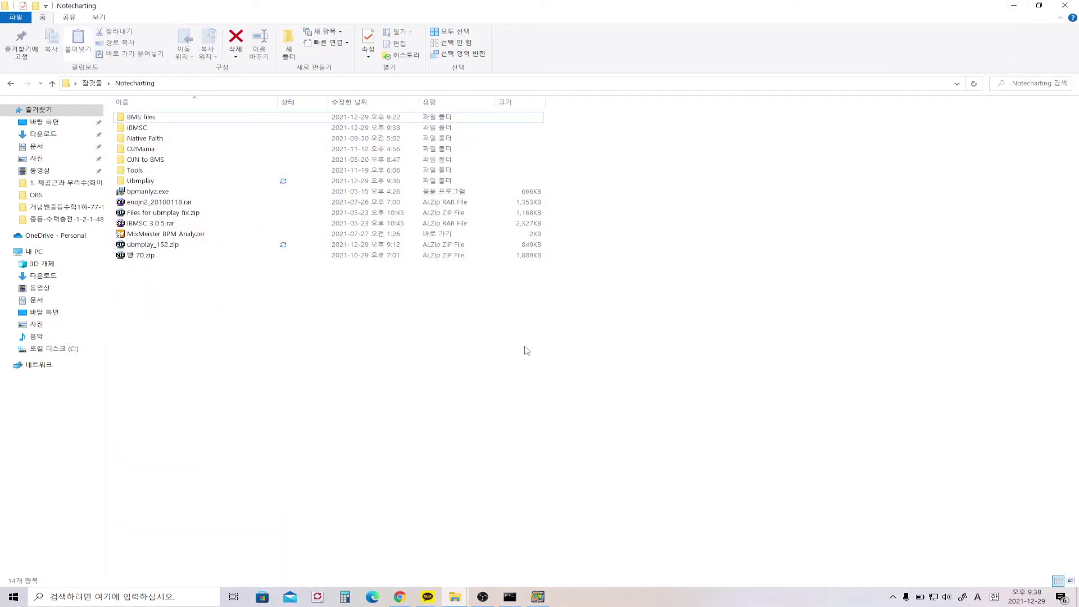
Find the Command Prompt by searching Windows for cmd and run it as administrator
{"action": "left_click", "coordinate": [186, 596]}
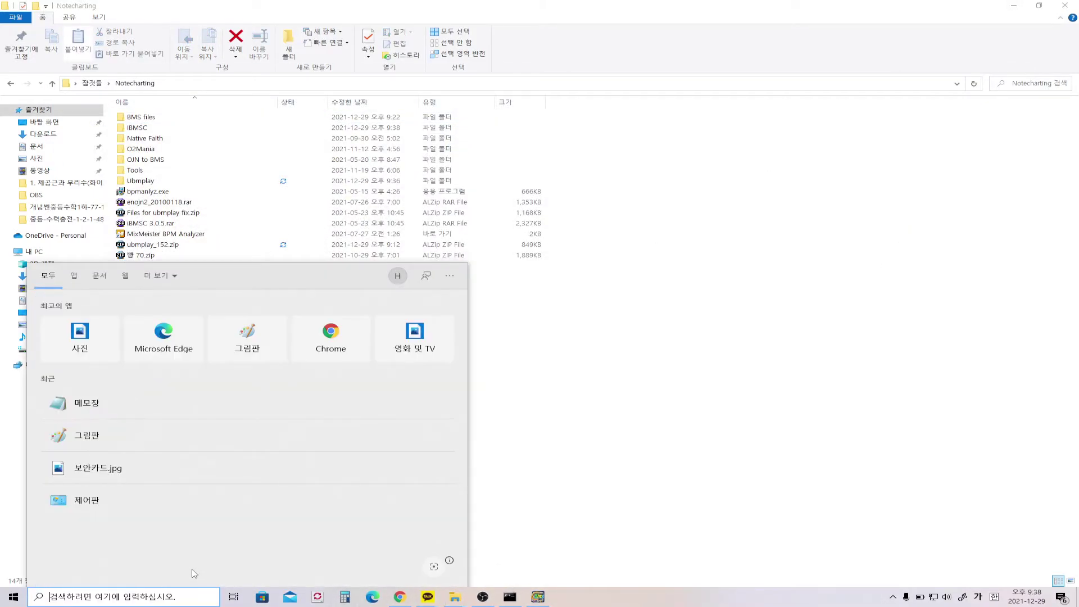
{"action": "type", "text": "cmd"}
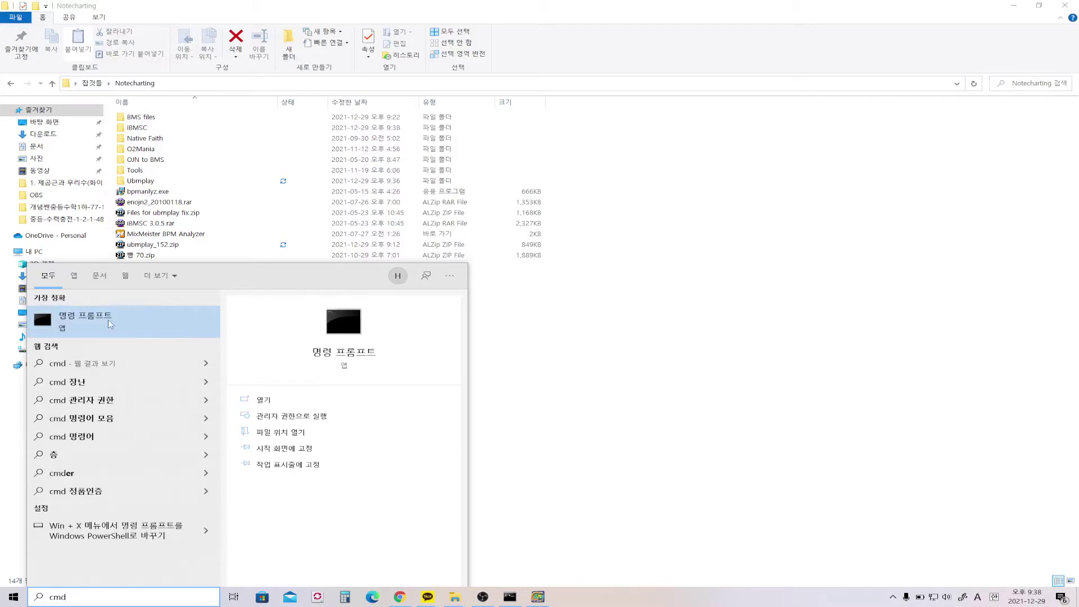
{"action": "left_click", "coordinate": [291, 416]}
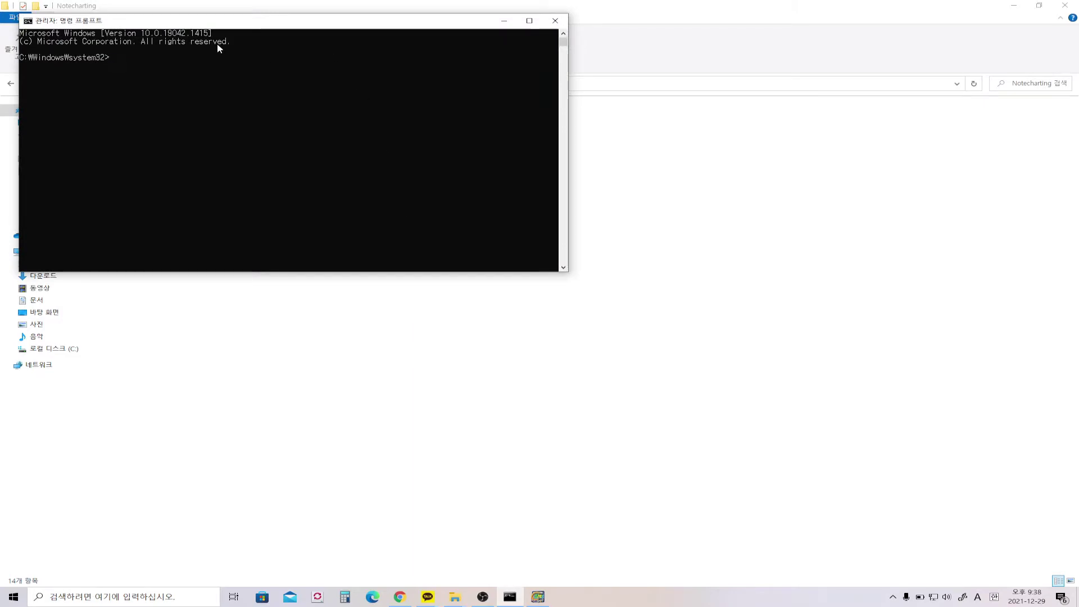
Change the command prompt's working directory to C:\Windows\SysWOW64, going through the drive root and the windows folder
{"action": "type", "text": "cdl"}
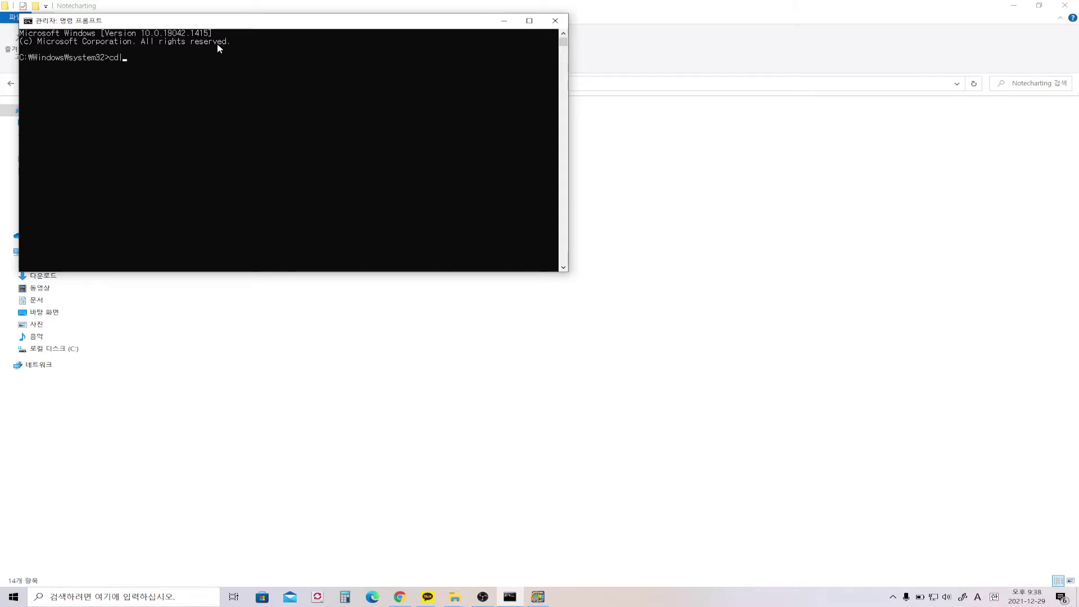
{"action": "key", "text": "BackSpace"}
{"action": "key", "text": "Return"}
{"action": "type", "text": "cd windows"}
{"action": "key", "text": "Return"}
{"action": "type", "text": "cd S"}
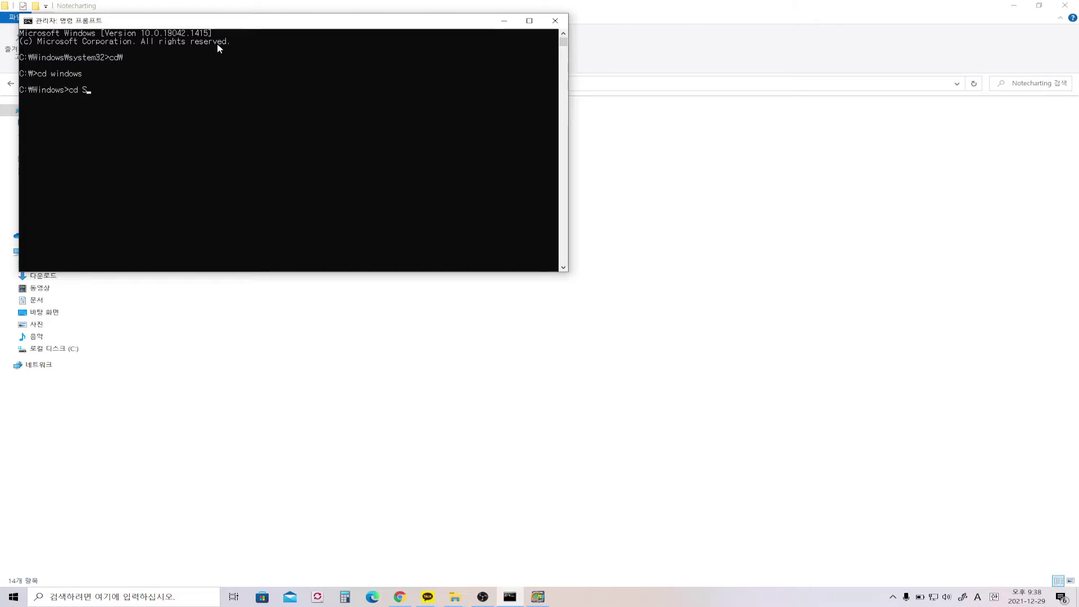
{"action": "type", "text": "ys\\"}
{"action": "type", "text": "OW64"}
{"action": "key", "text": "Return"}
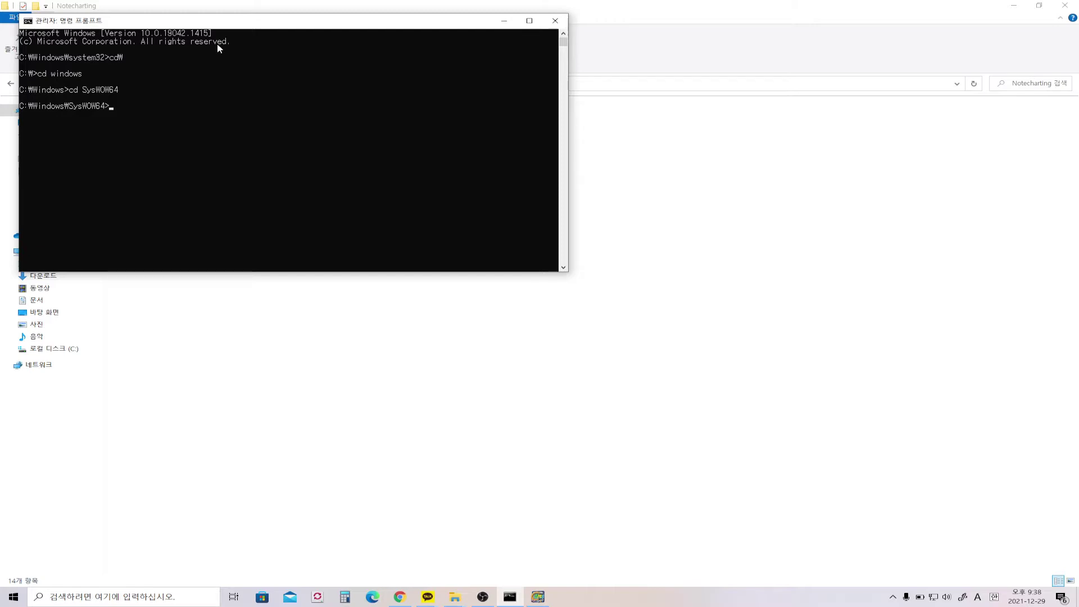
Register the common dialog control with regsvr32 %systemroot%\syswow64\comdlg32.ocx and dismiss the RegSvr32 message
{"action": "type", "text": "regsvr32"}
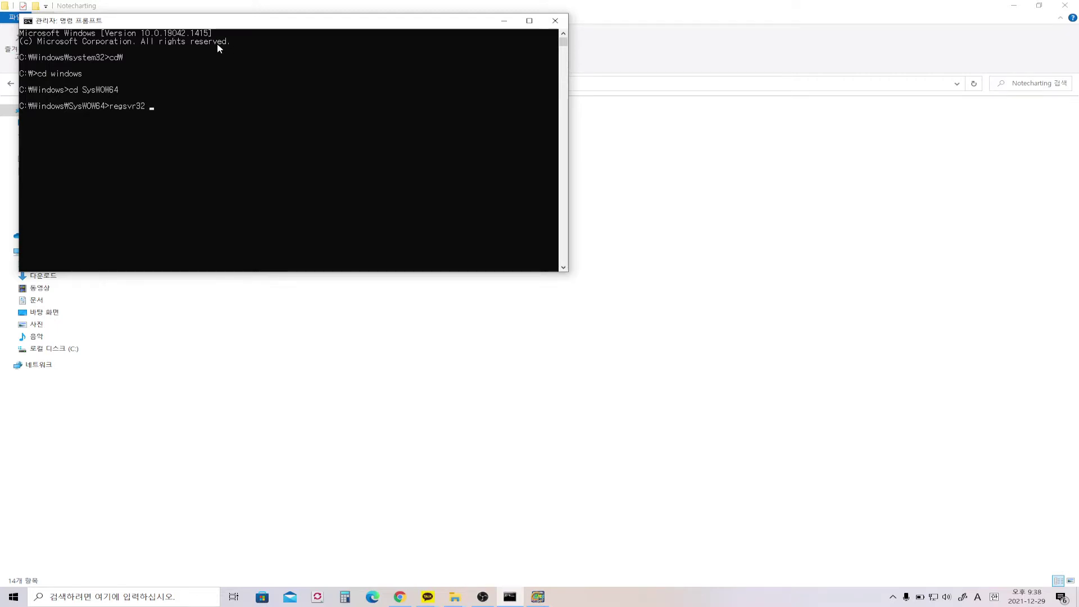
{"action": "type", "text": "%systemroot&"}
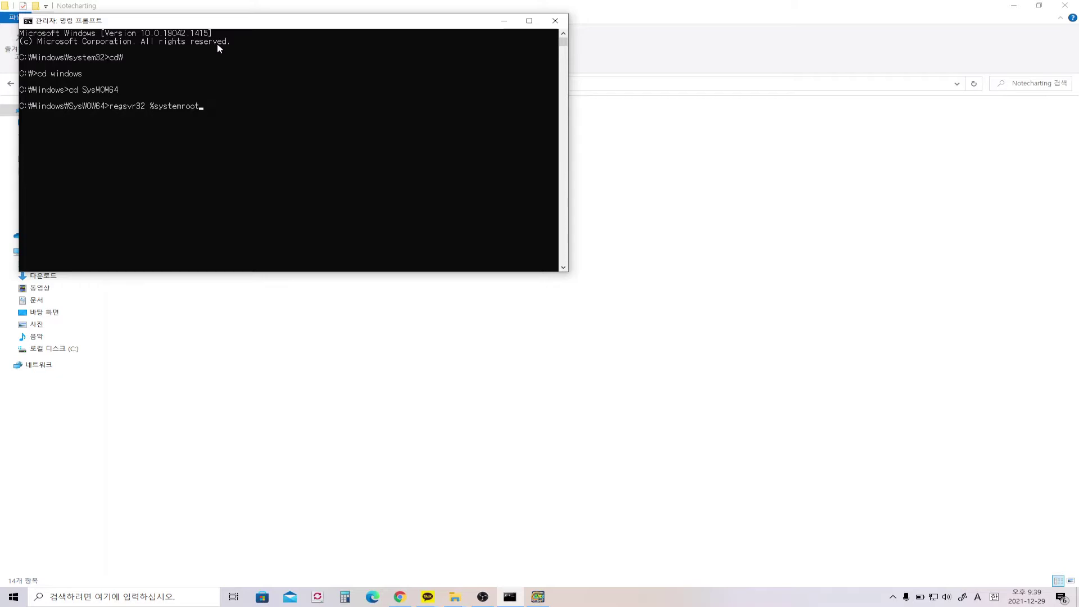
{"action": "type", "text": "%"}
{"action": "type", "text": "\\"}
{"action": "type", "text": "sys"}
{"action": "type", "text": "wow64"}
{"action": "type", "text": "\\"}
{"action": "type", "text": "com"}
{"action": "type", "text": "dlg32"}
{"action": "type", "text": ".ocx"}
{"action": "key", "text": "Return"}
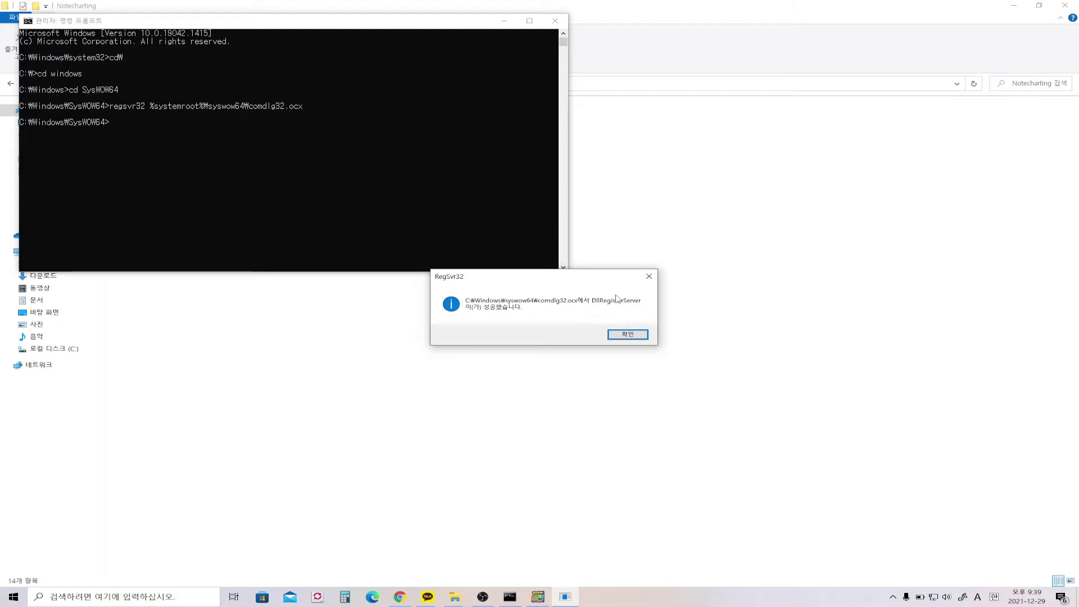
{"action": "left_click", "coordinate": [632, 335]}
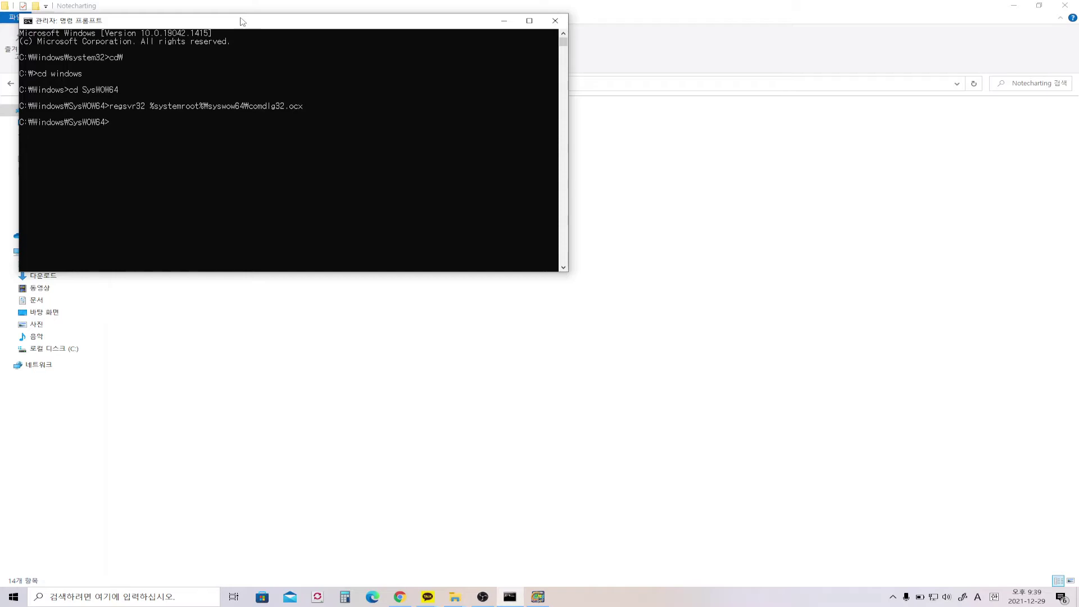
Register the DirectX 7 library with regsvr32 %systemroot%\syswow64\dx7vb.dll and dismiss the RegSvr32 message
{"action": "type", "text": "regsvr32 %systemroot%\\syswow64\\"}
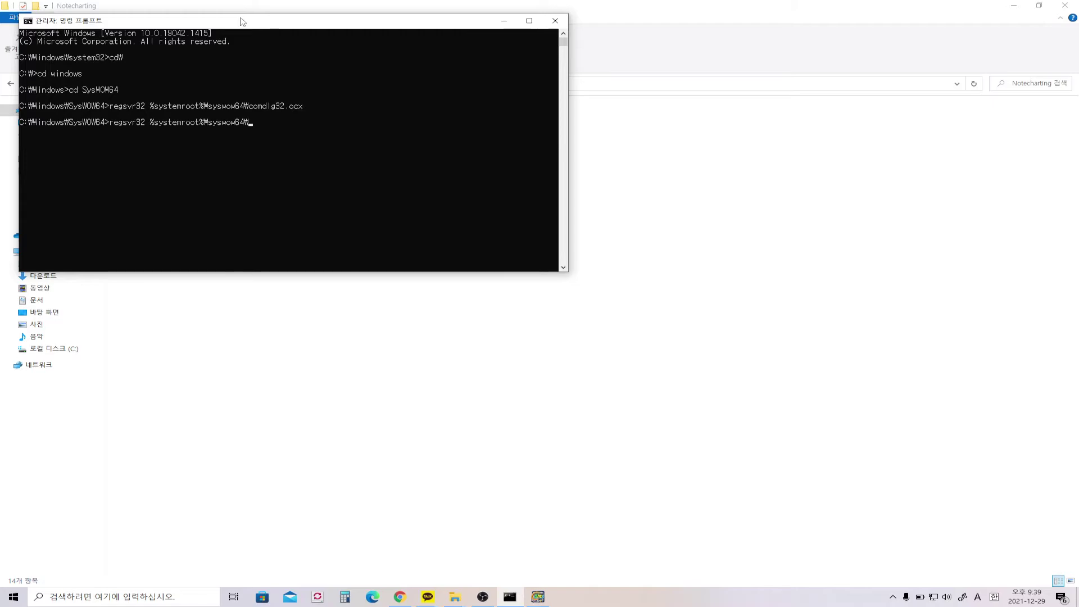
{"action": "type", "text": "dx7vb.dll"}
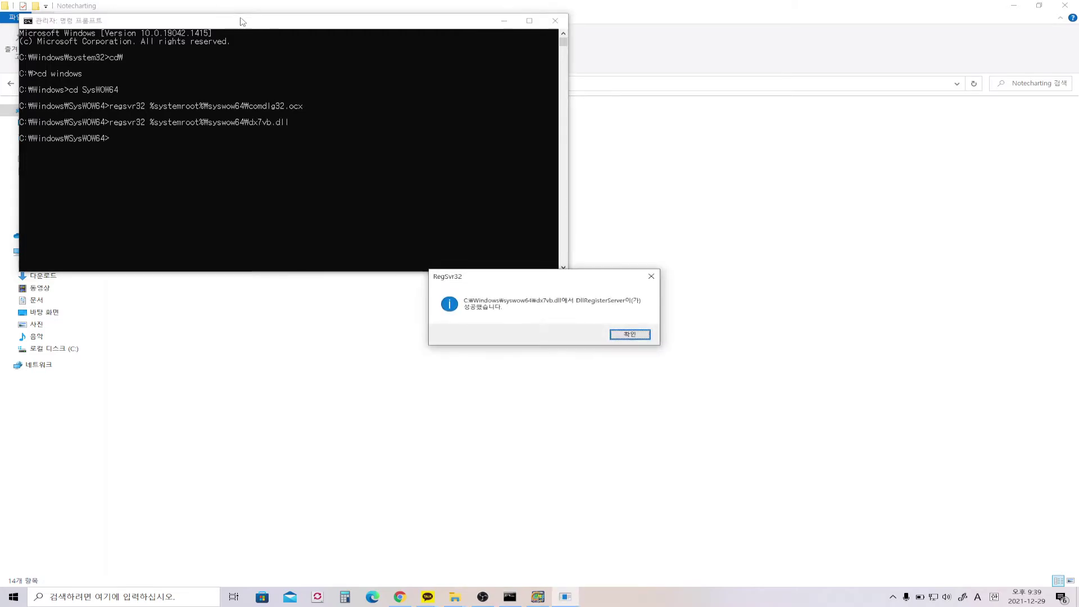
{"action": "key", "text": "Return"}
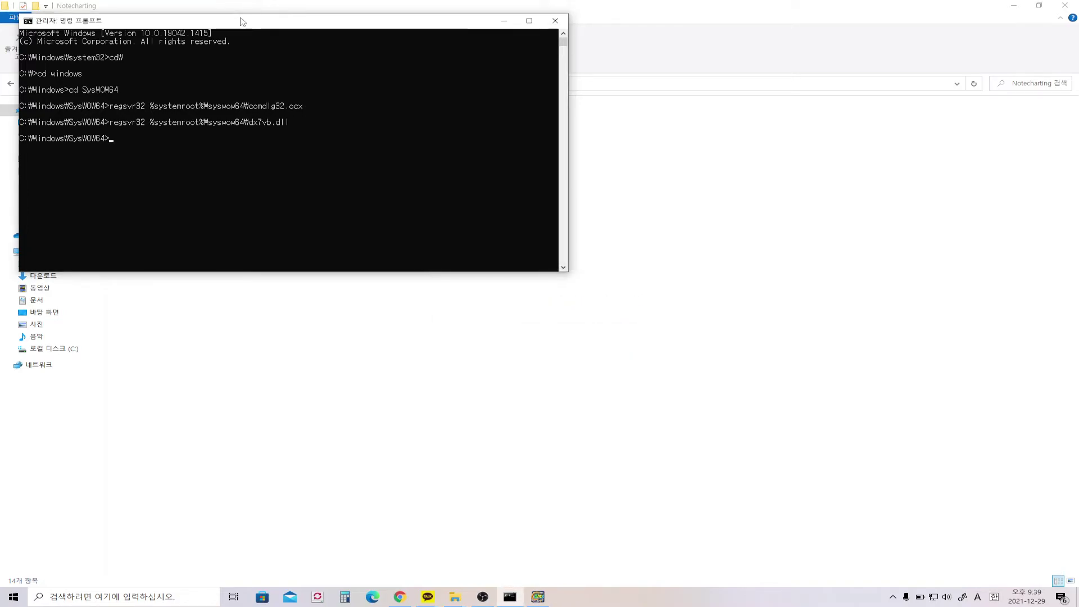
Register the DirectX 8 library with regsvr32 %systemroot%\syswow64\dx8vb.dll and dismiss the RegSvr32 message
{"action": "type", "text": "regsvr32 %systemroot%\\syswow6"}
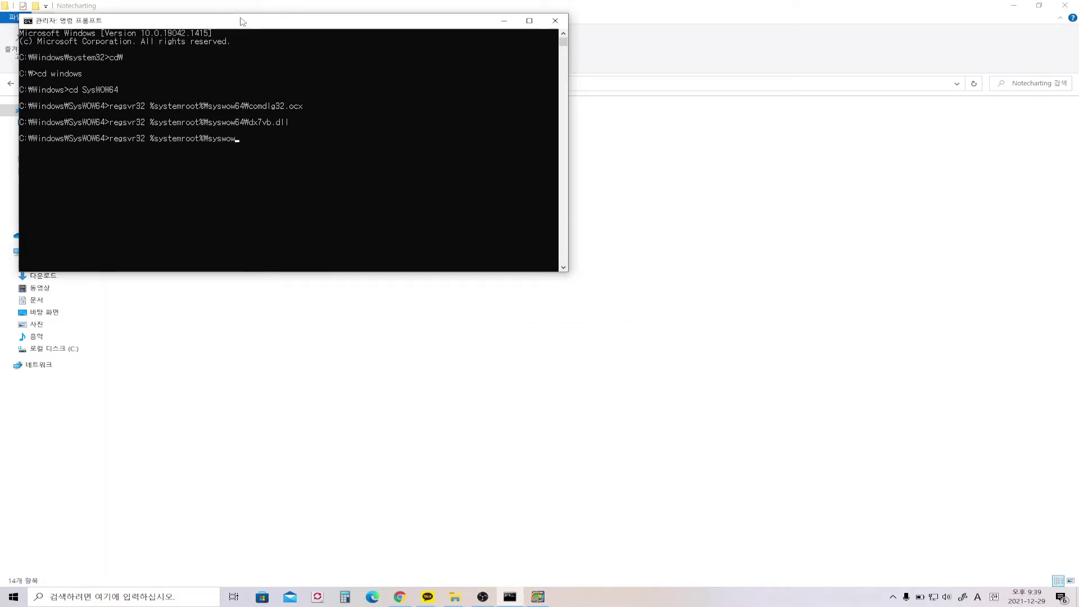
{"action": "type", "text": "4\\"}
{"action": "type", "text": "dx8"}
{"action": "type", "text": "vb.dll"}
{"action": "key", "text": "Return"}
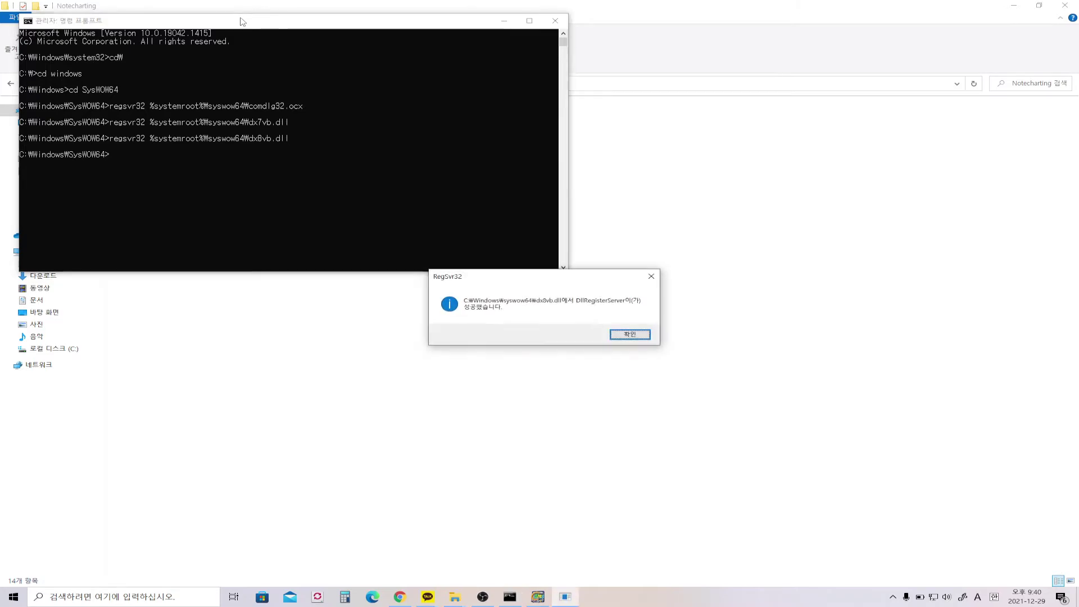
{"action": "key", "text": "Return"}
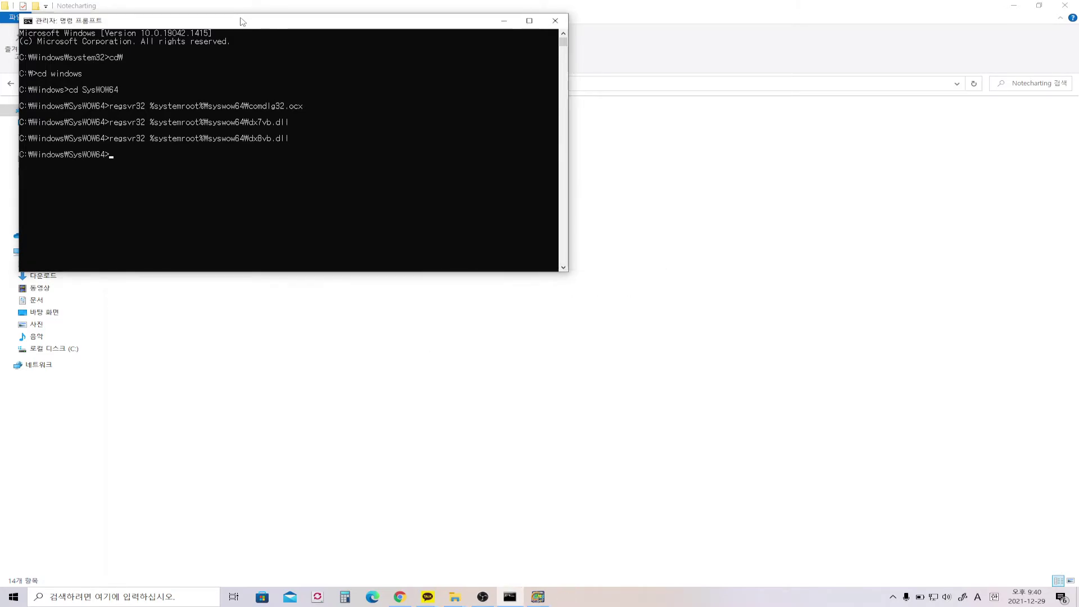
Register the common controls file with regsvr32 %systemroot%\syswow64\mscomctl.ocx, dismiss the message and minimize the command prompt
{"action": "type", "text": "regsvr32 %systemroot%\\syswow64\\"}
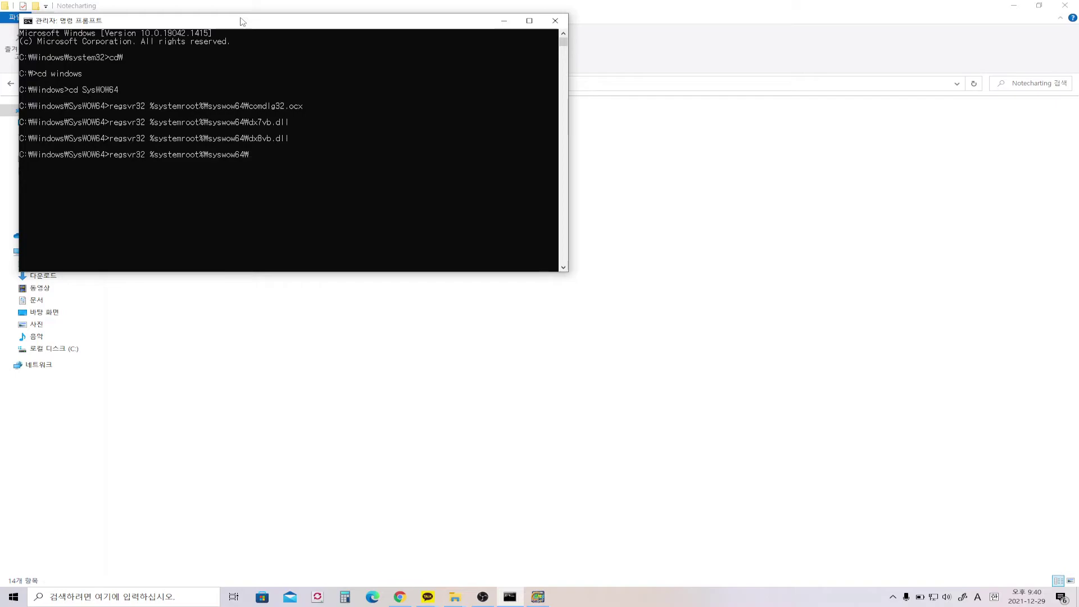
{"action": "type", "text": "mscomctl.ocx"}
{"action": "key", "text": "Return"}
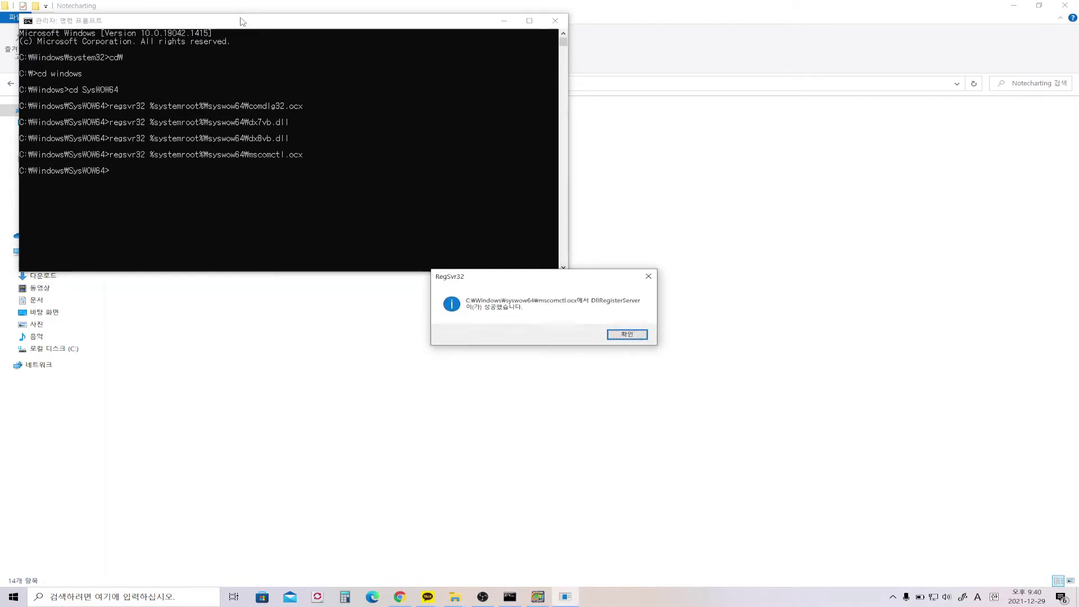
{"action": "key", "text": "Return"}
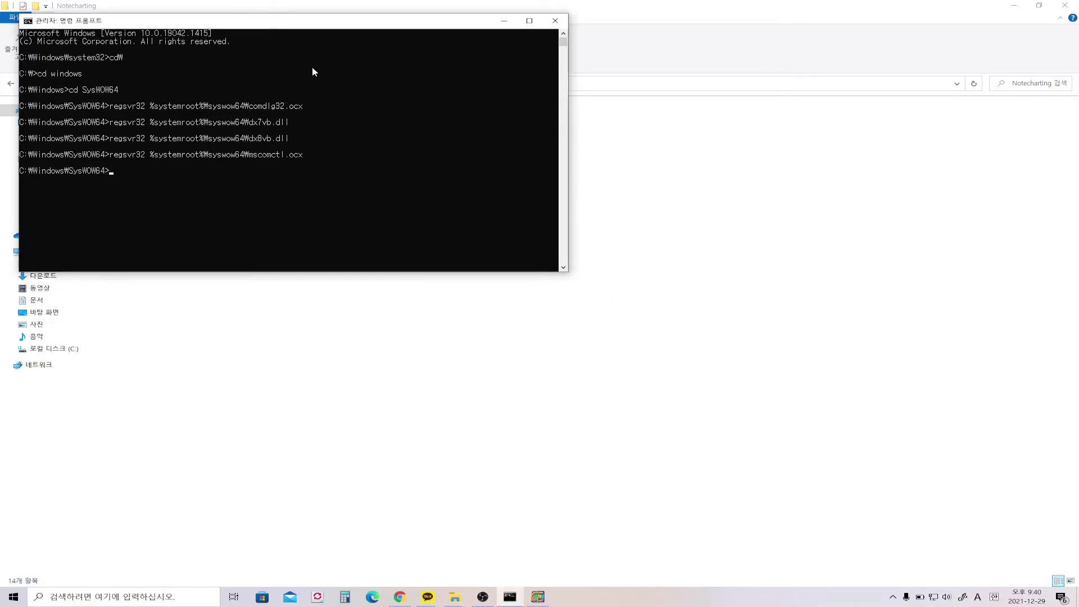
{"action": "left_click", "coordinate": [498, 26]}
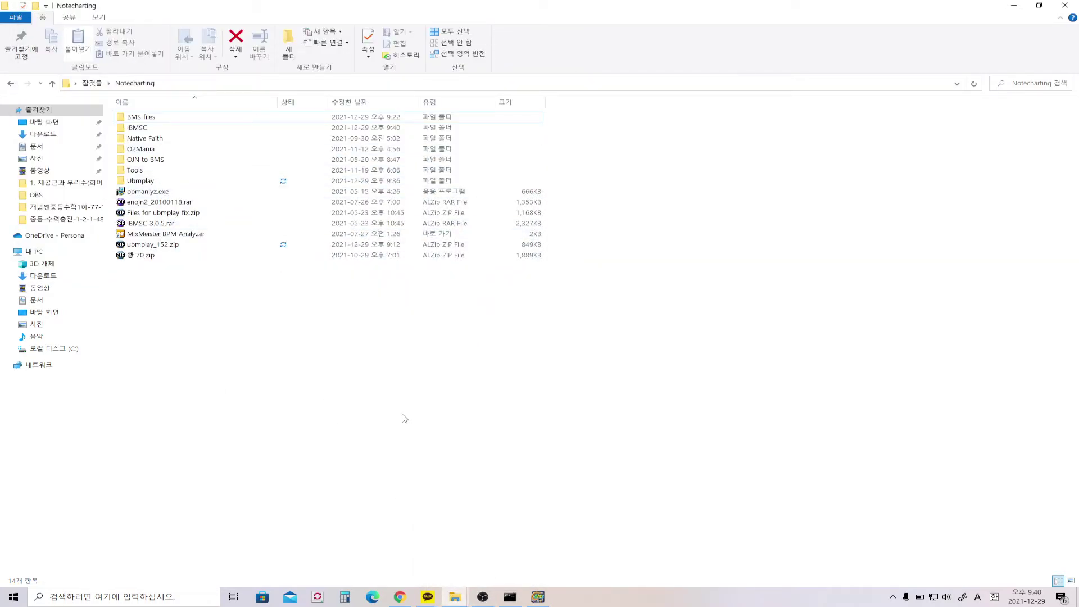
Switch to iBMSC, preview the chart in uBMplay while cycling its information display to ALL, and close the player
{"action": "left_click", "coordinate": [538, 597]}
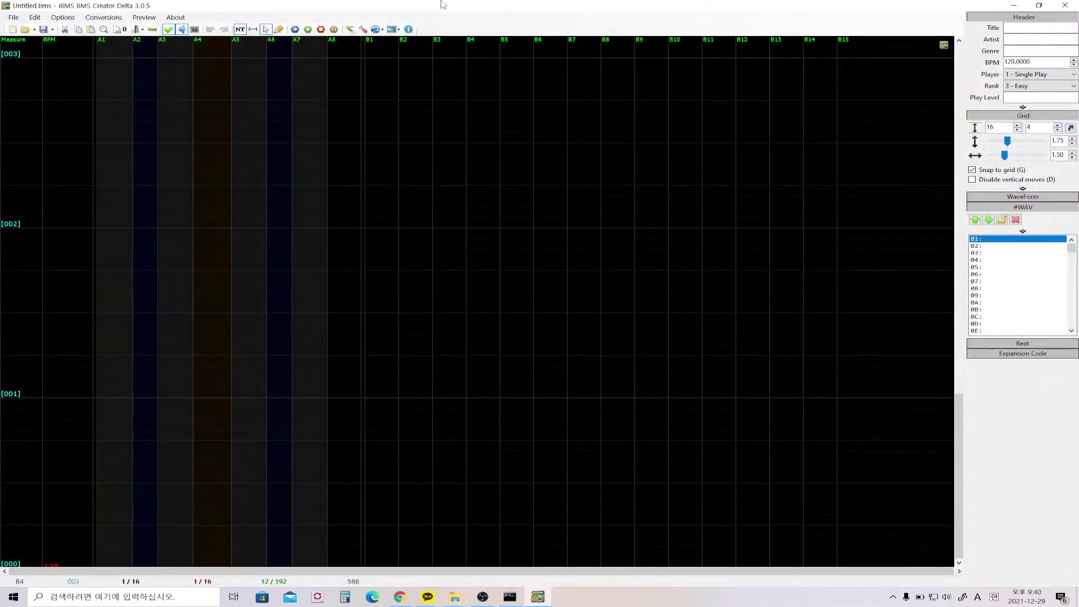
{"action": "left_click", "coordinate": [309, 31]}
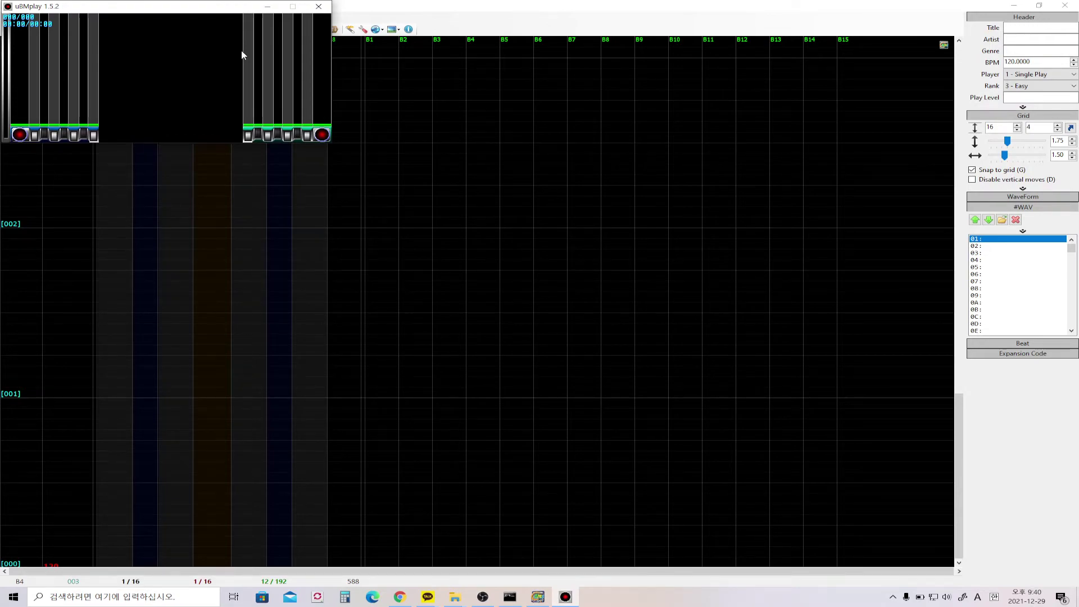
{"action": "key", "text": "F5"}
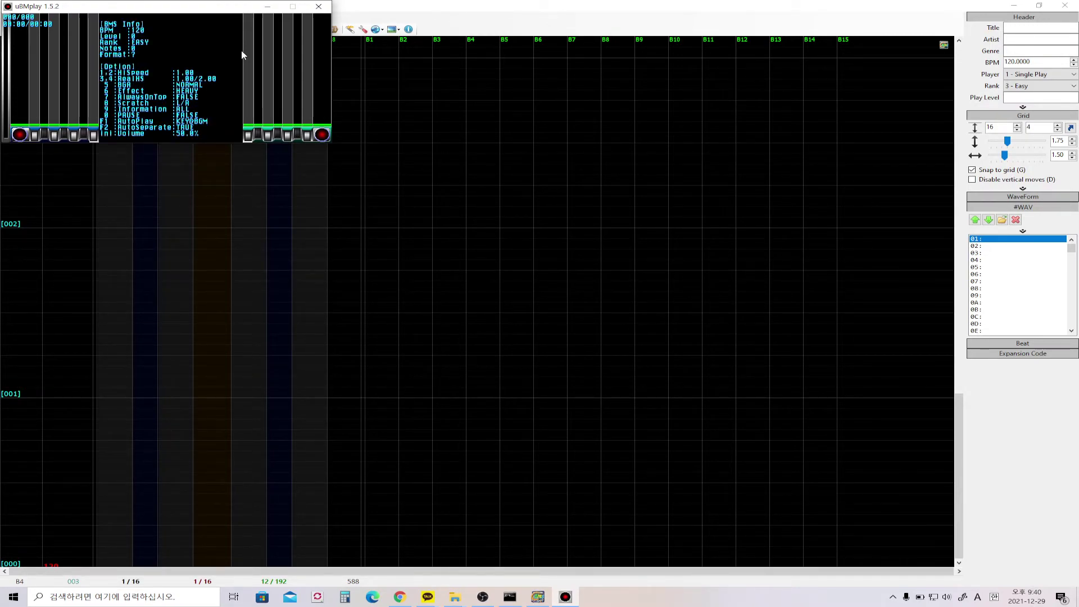
{"action": "key", "text": "F5"}
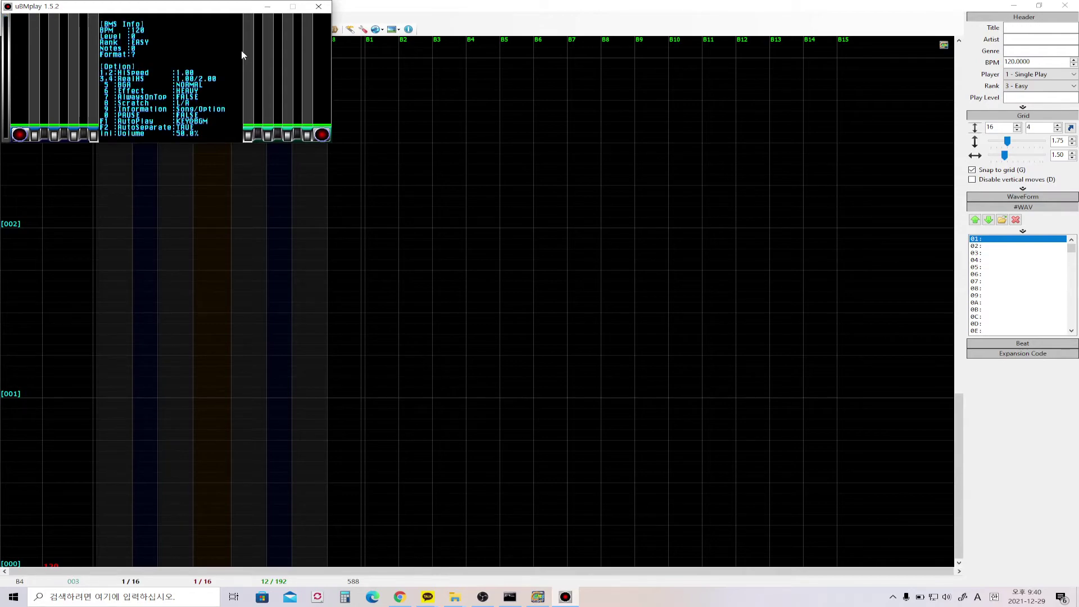
{"action": "key", "text": "9"}
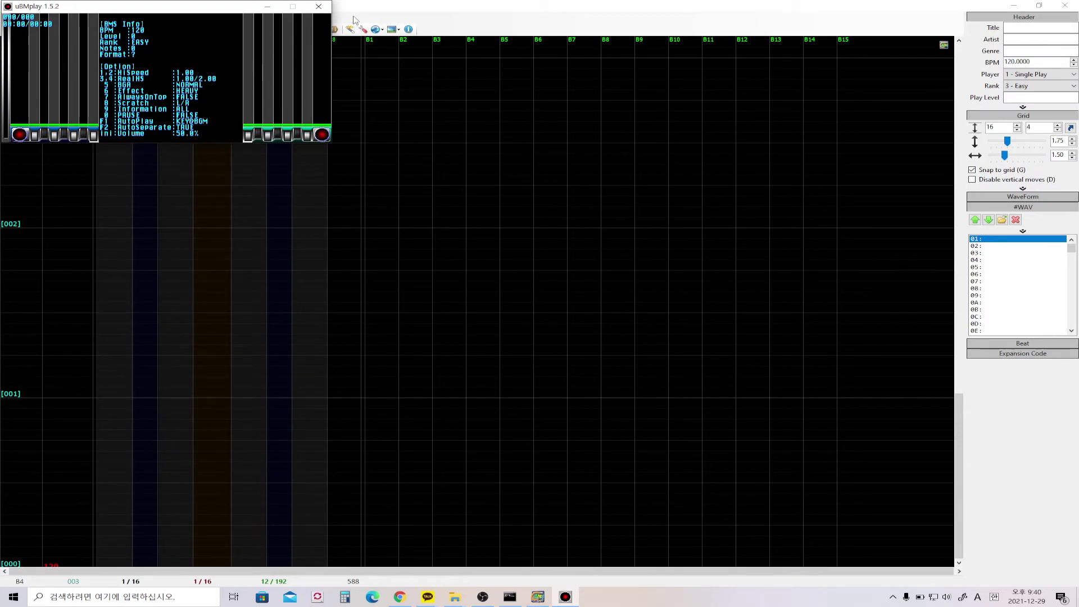
{"action": "left_click", "coordinate": [319, 6]}
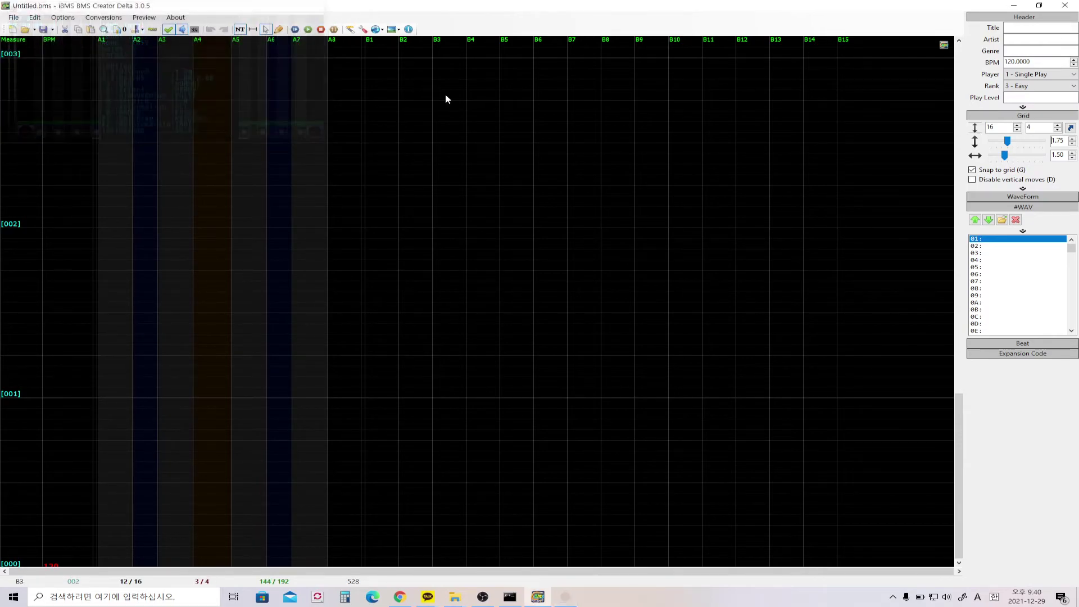
Load Applesoda vs MAX - Desaparecer.ogg from the Desaparecer folder in Notecharting's BMS files into WAV slot 01
{"action": "double_click", "coordinate": [1011, 240]}
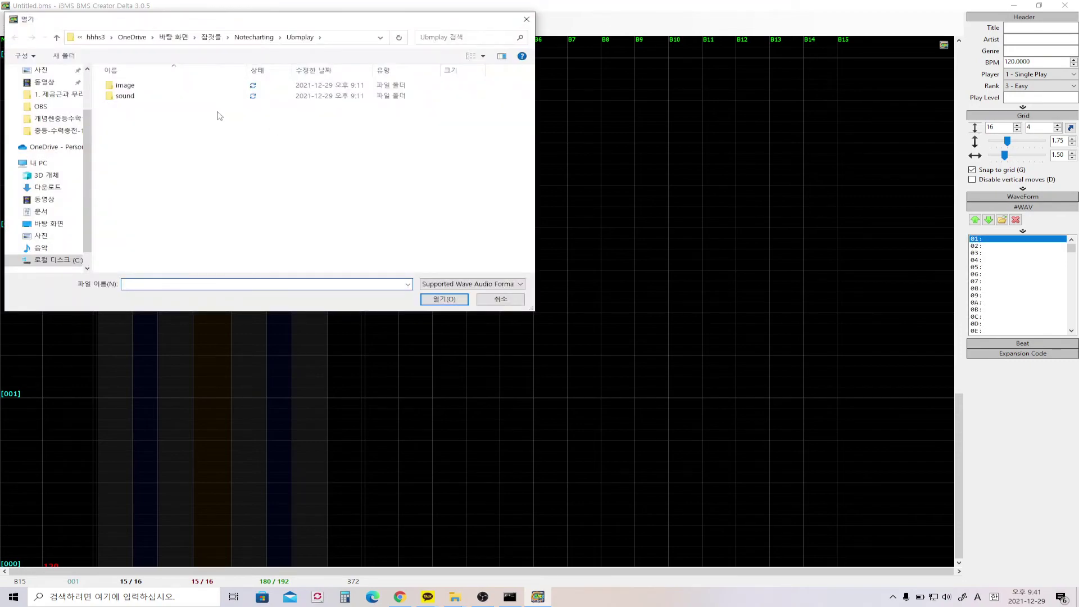
{"action": "left_click", "coordinate": [237, 38]}
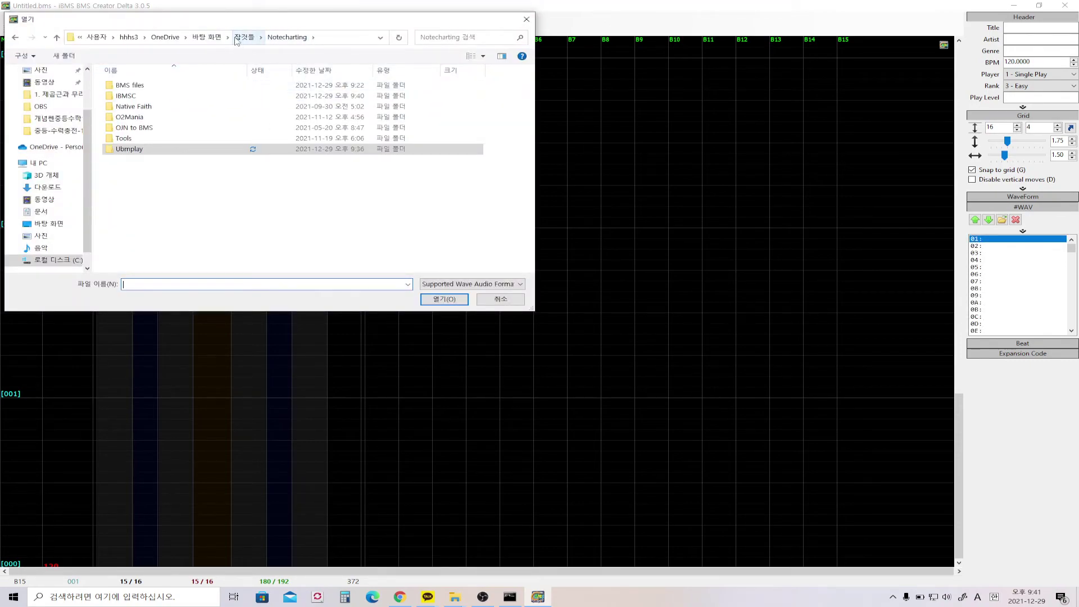
{"action": "double_click", "coordinate": [176, 86]}
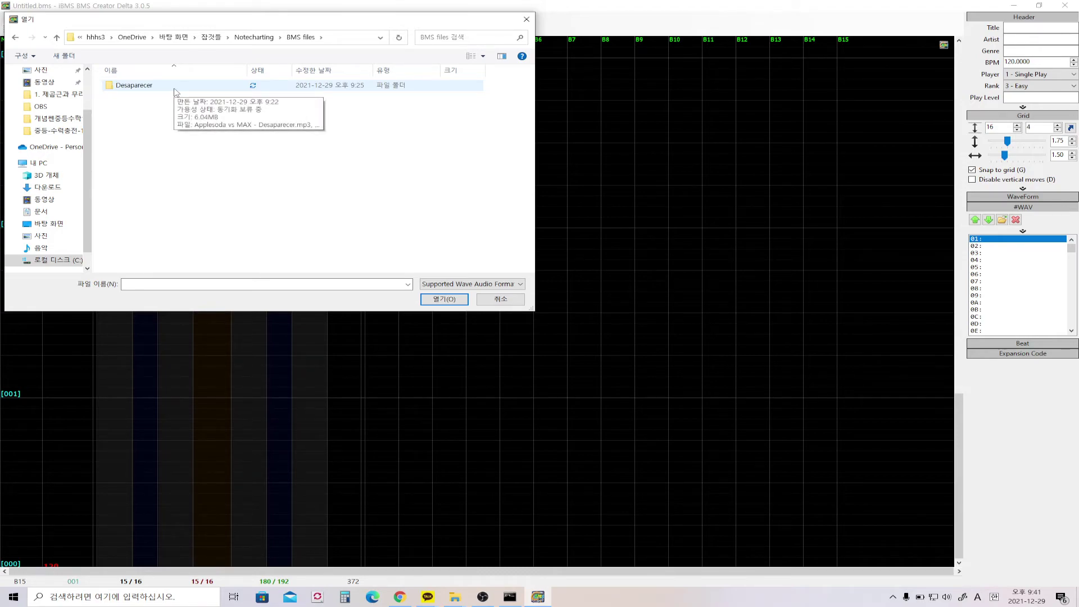
{"action": "double_click", "coordinate": [175, 89]}
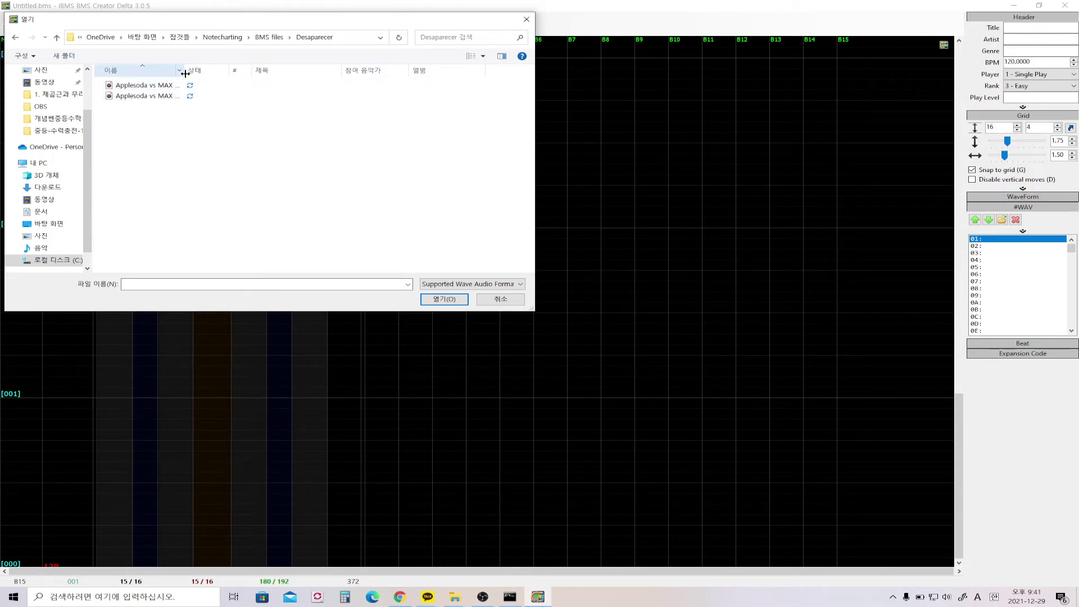
{"action": "left_click_drag", "start_coordinate": [192, 71], "coordinate": [251, 74]}
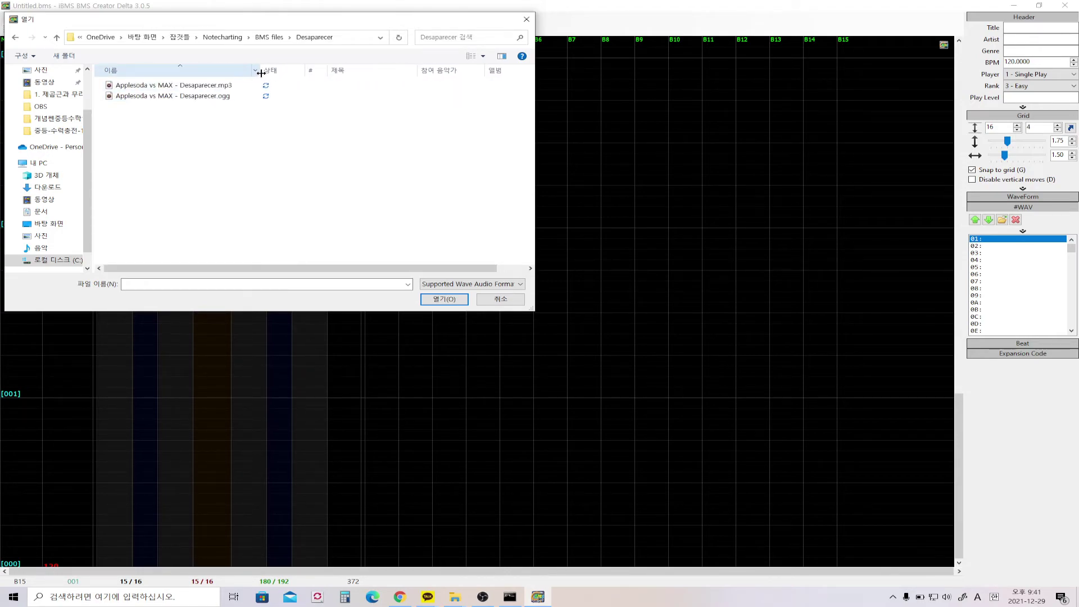
{"action": "left_click", "coordinate": [224, 98]}
{"action": "key", "text": "Up"}
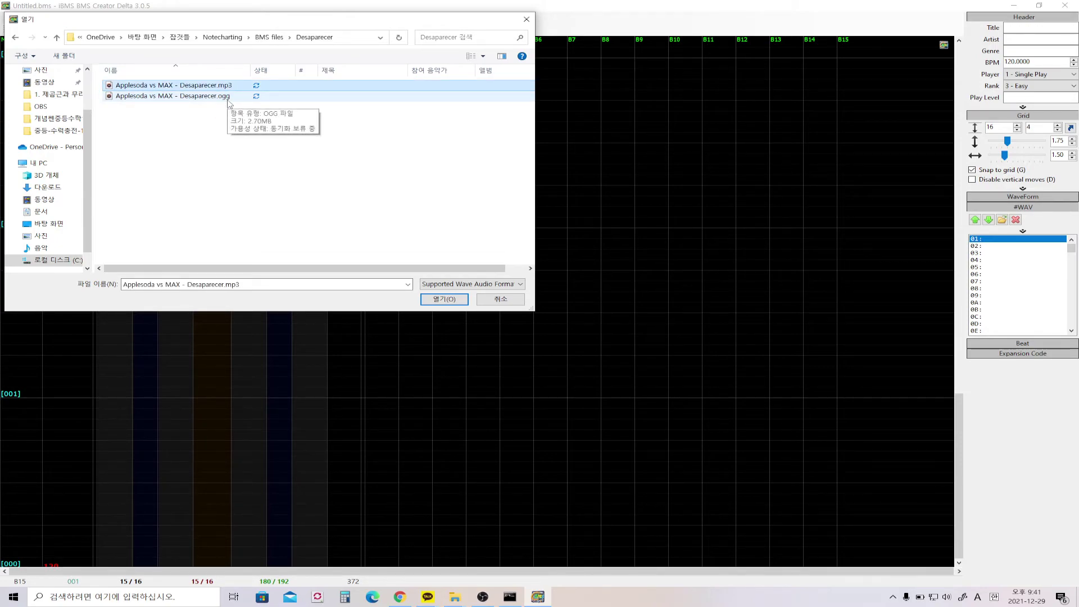
{"action": "left_click", "coordinate": [228, 98]}
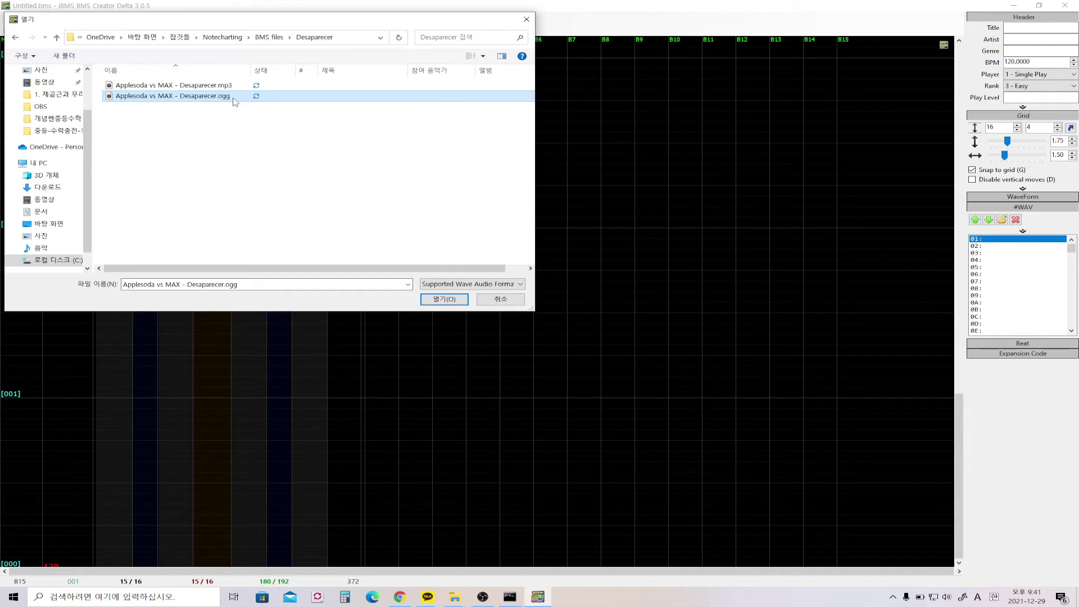
{"action": "double_click", "coordinate": [235, 102]}
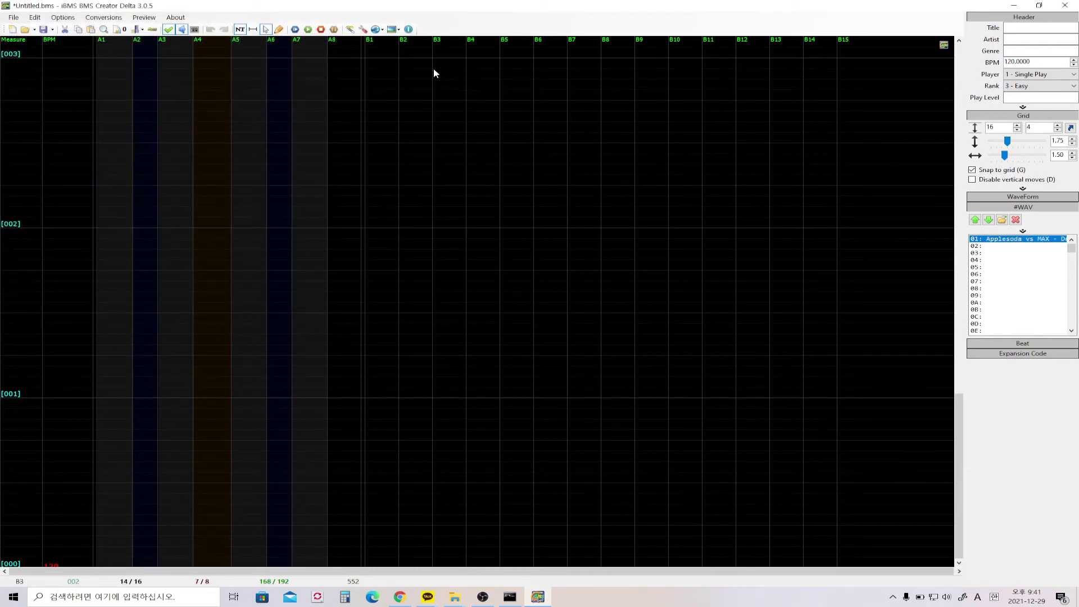
Switch to the write tool and place a note using sound 01 in column B1 at measure 002
{"action": "left_click", "coordinate": [278, 29]}
{"action": "left_click", "coordinate": [372, 219]}
{"action": "scroll", "coordinate": [329, 300], "scroll_direction": "up", "scroll_amount": 1}
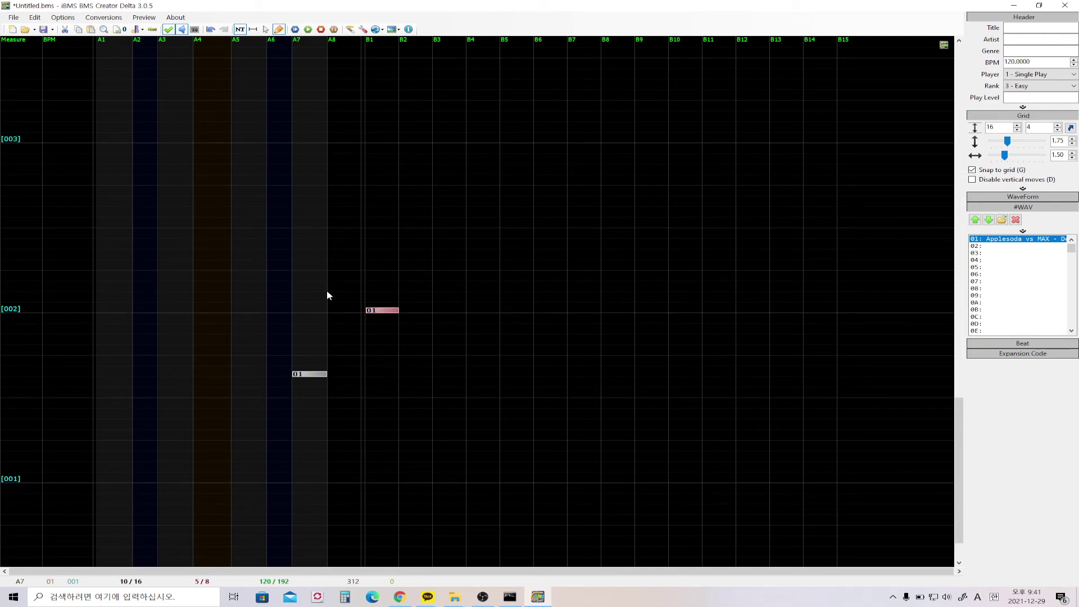
Place a note using empty sound slot 02 in column A4 at measure 003 and preview the chart in uBMplay
{"action": "left_click", "coordinate": [1007, 248]}
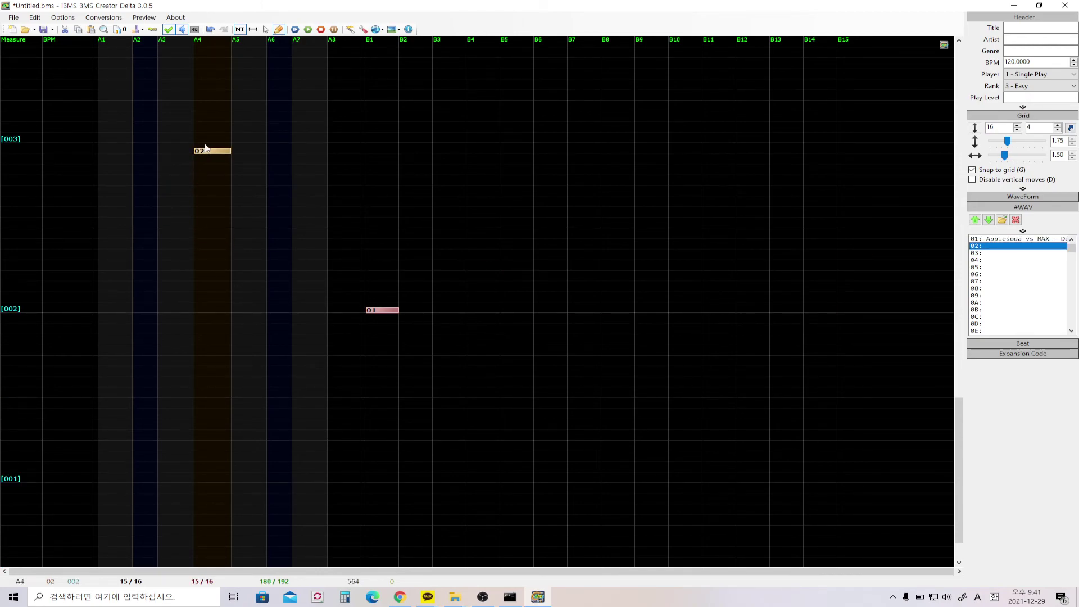
{"action": "left_click", "coordinate": [207, 142]}
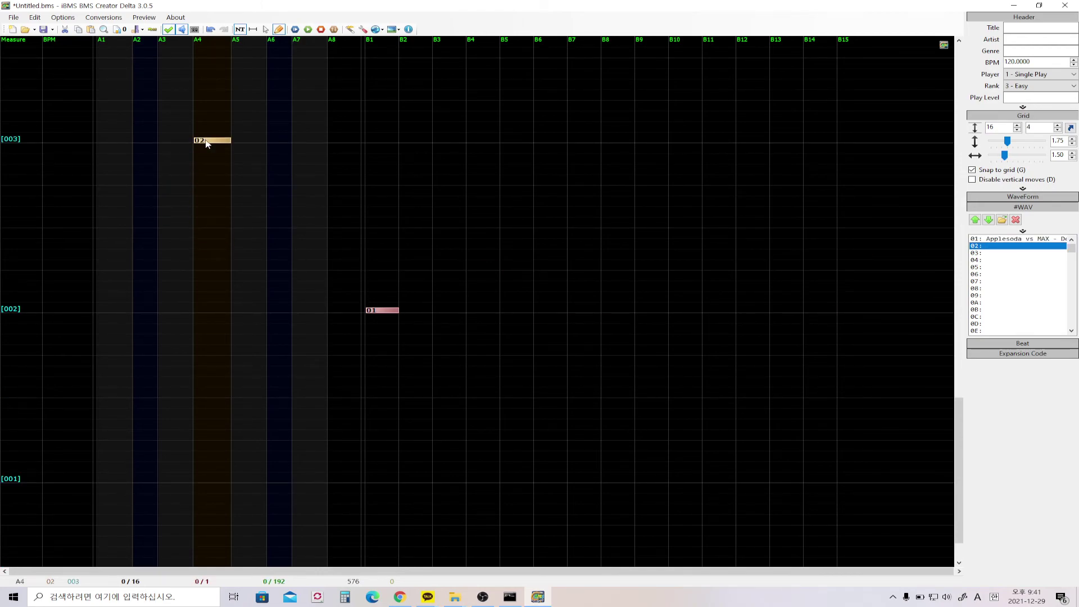
{"action": "left_click", "coordinate": [309, 30]}
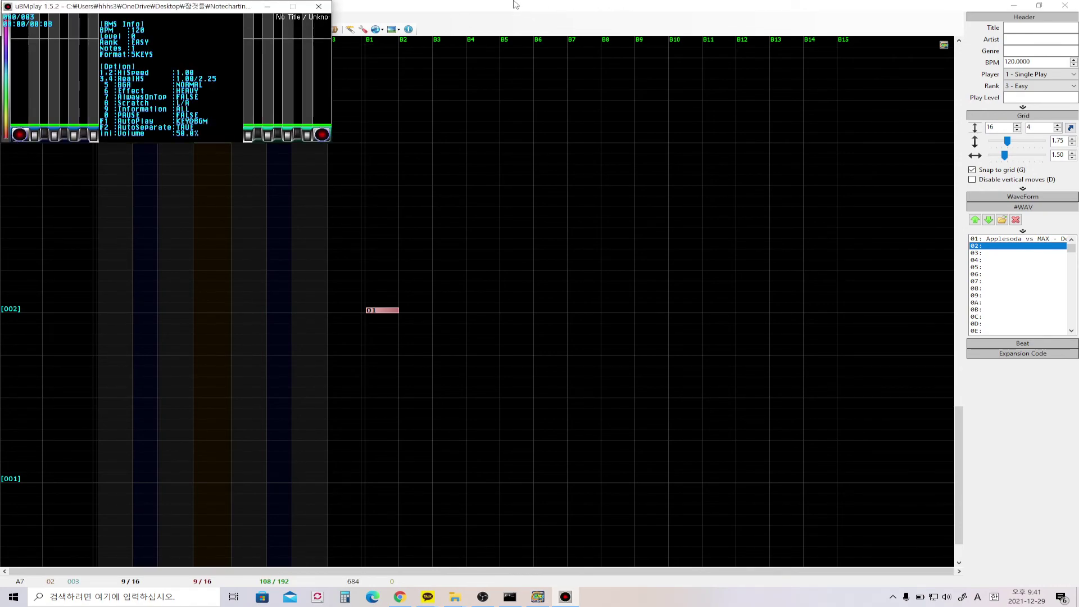